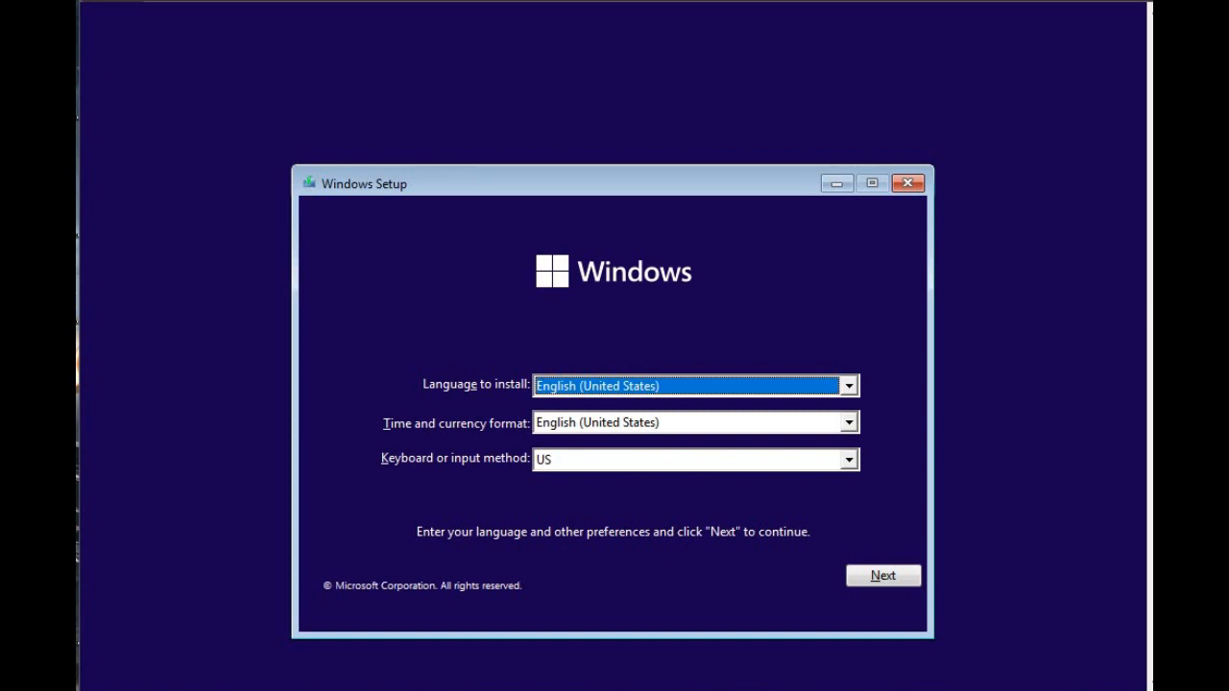
Accept English (United States) for language and format with the US keyboard, and start the Windows installation.
{"action": "scroll", "coordinate": [612, 401], "scroll_direction": "down", "scroll_amount": 3}
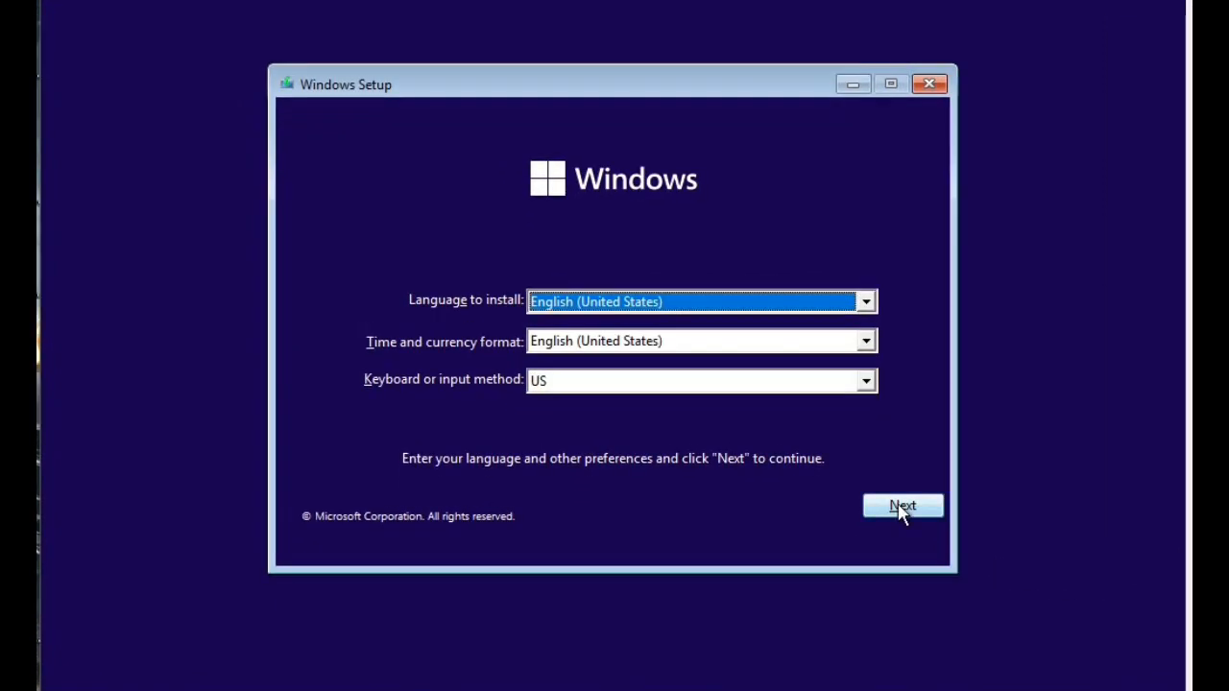
{"action": "left_click", "coordinate": [901, 509]}
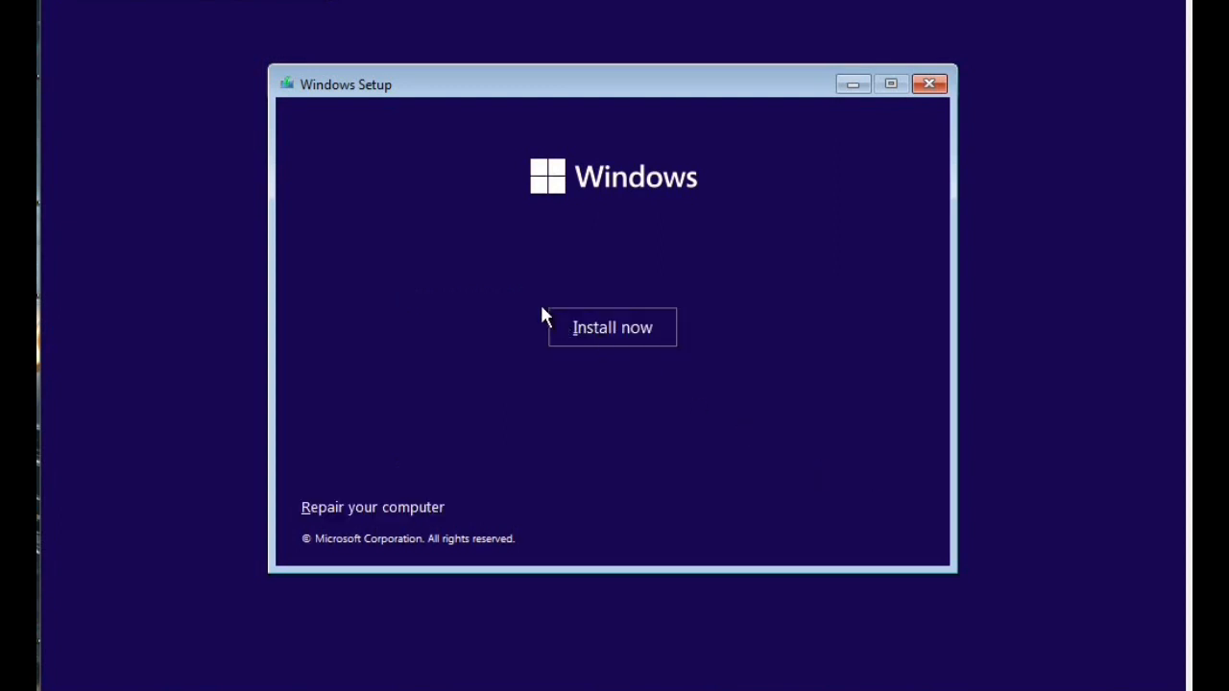
{"action": "left_click", "coordinate": [593, 329]}
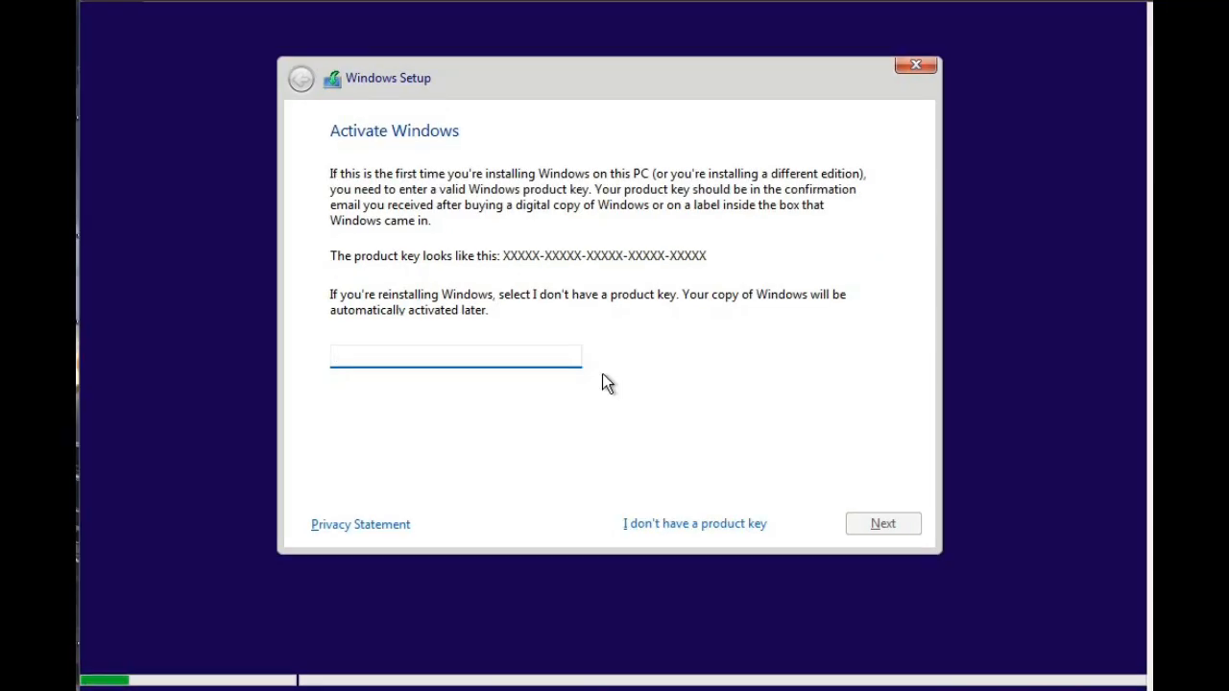
Continue without a product key and choose Windows 11 Pro as the operating system to install.
{"action": "left_click", "coordinate": [672, 524]}
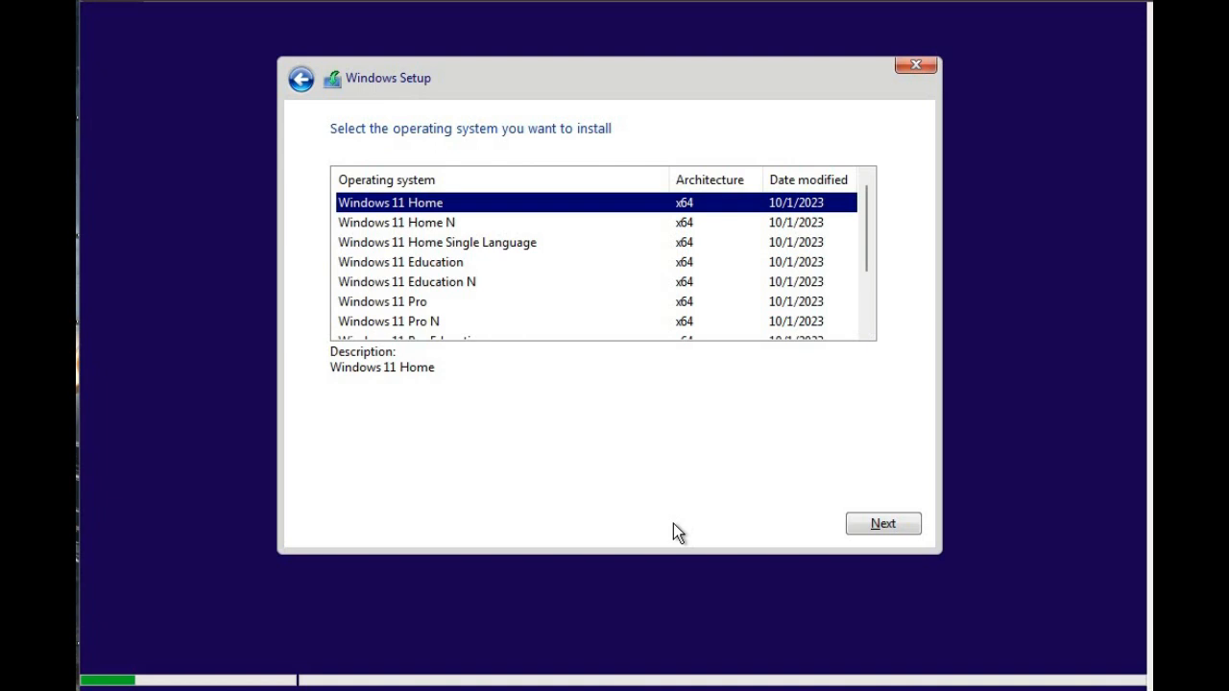
{"action": "left_click", "coordinate": [421, 305]}
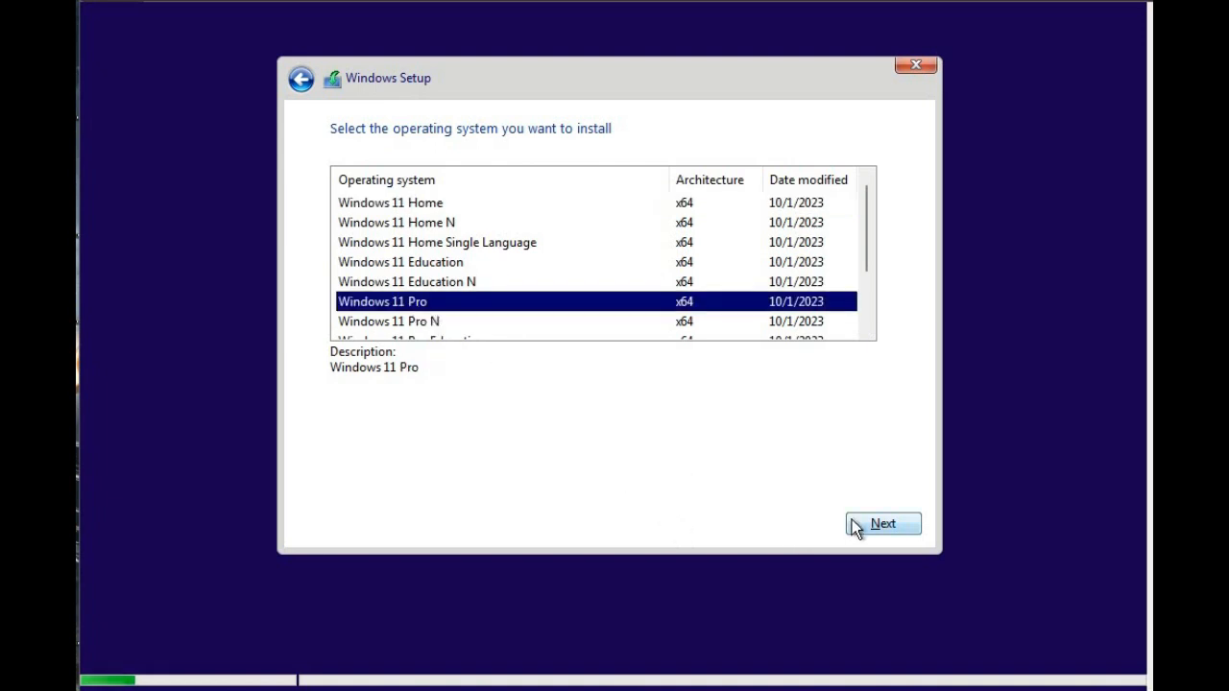
{"action": "left_click", "coordinate": [876, 525]}
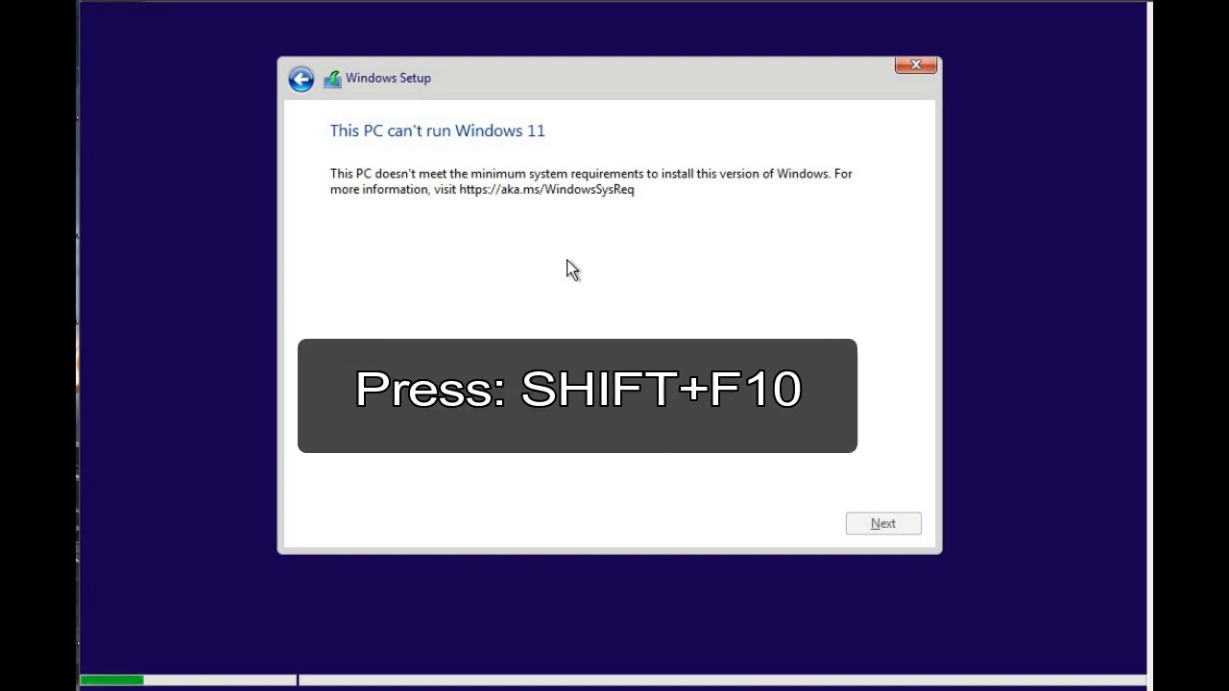
Open a command prompt over the setup and launch the Registry Editor with regedit.
{"action": "key", "text": "shift+F10"}
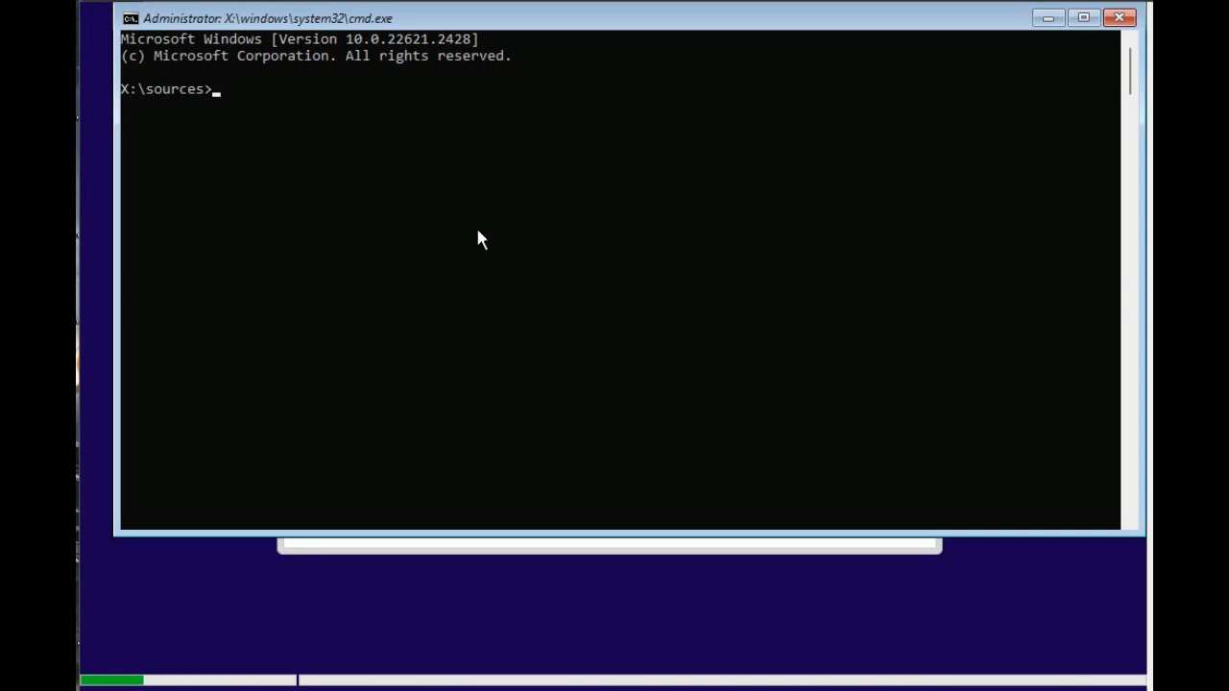
{"action": "type", "text": "regedit"}
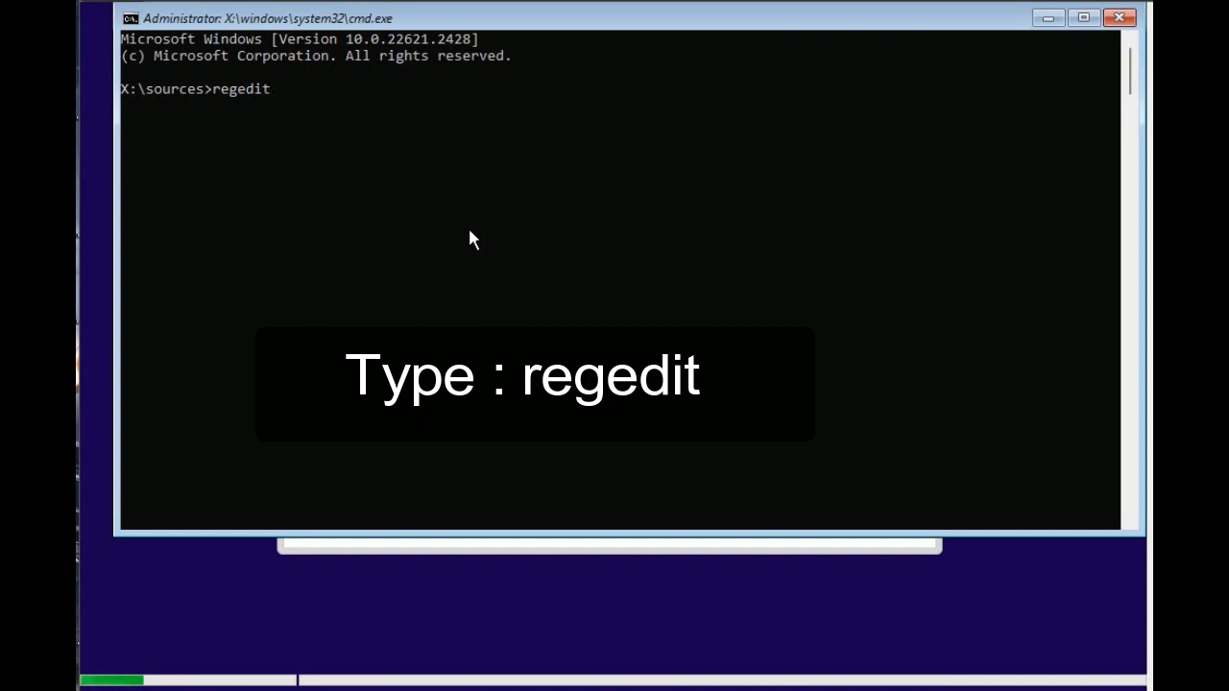
{"action": "key", "text": "Return"}
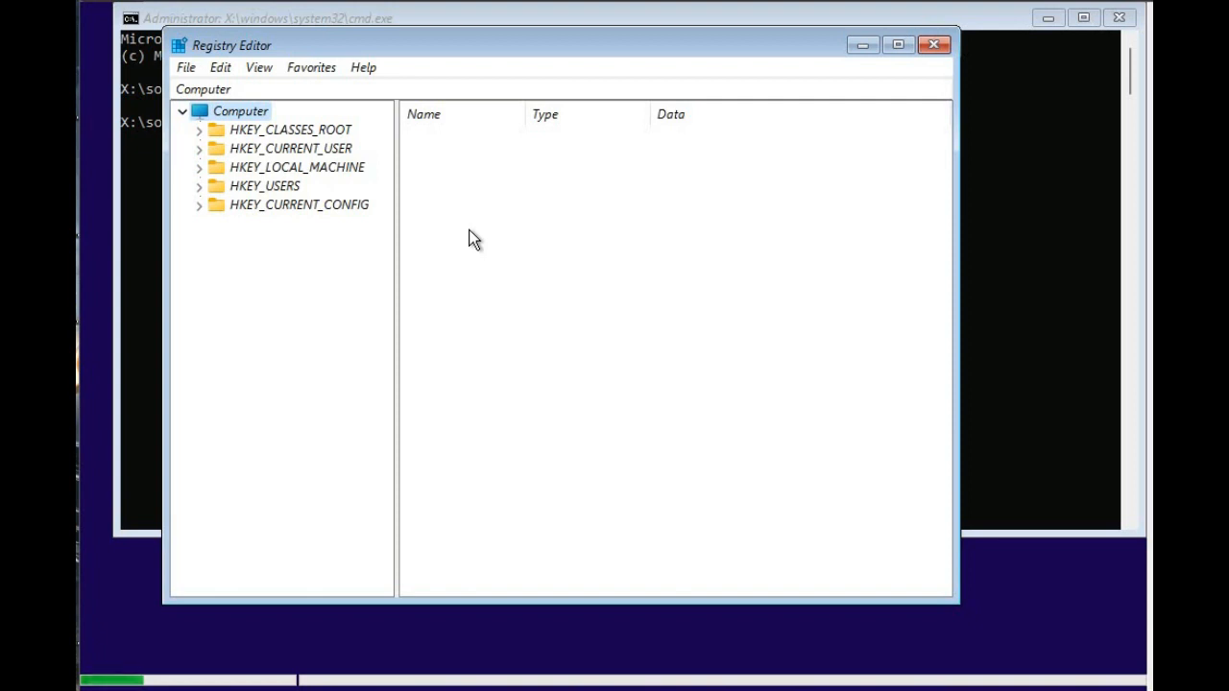
Go to the SYSTEM key under HKEY_LOCAL_MACHINE in the registry.
{"action": "left_click", "coordinate": [200, 167]}
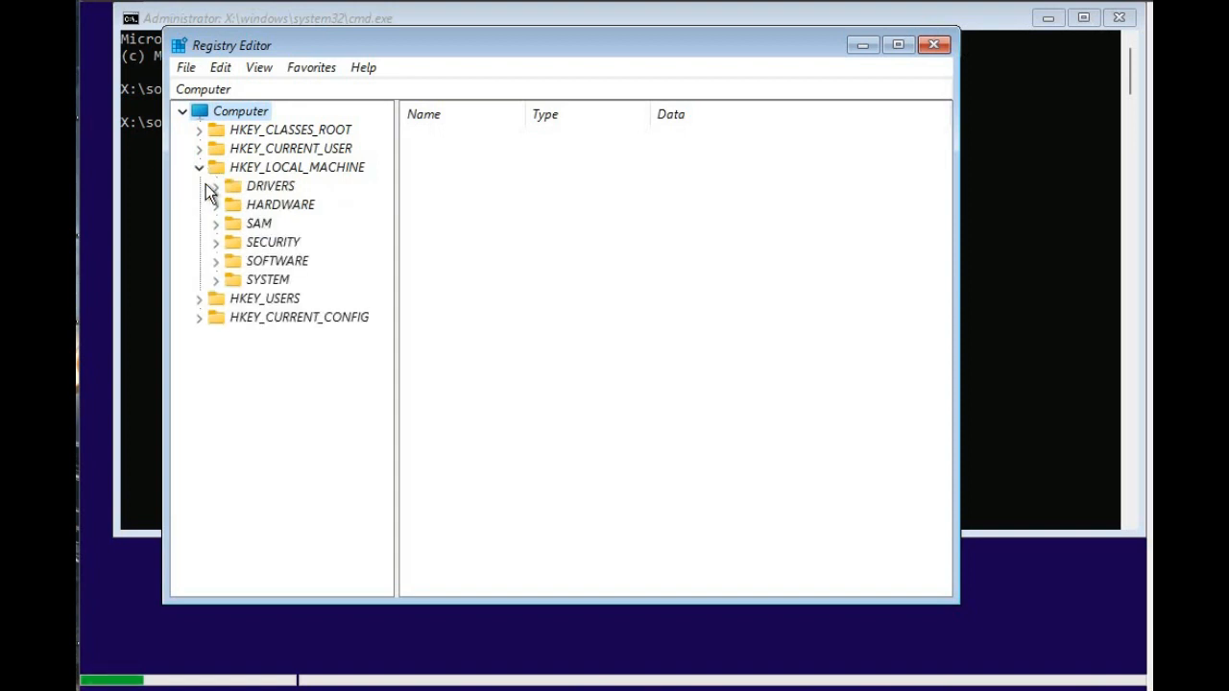
{"action": "left_click", "coordinate": [239, 282]}
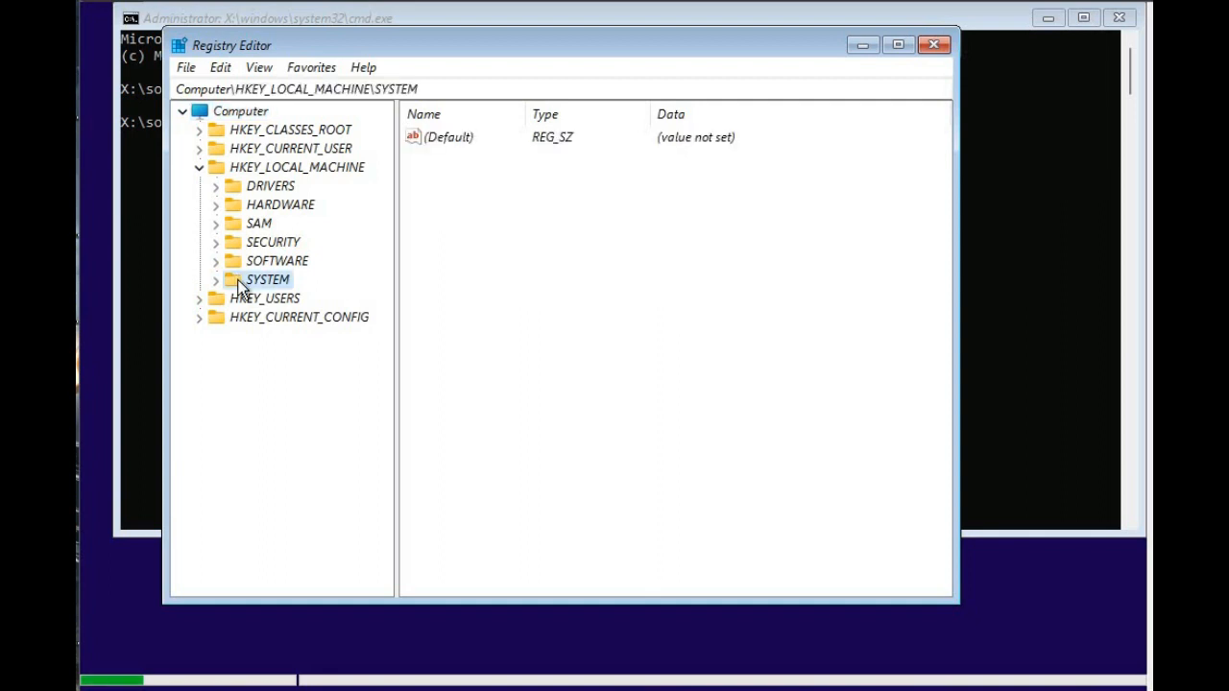
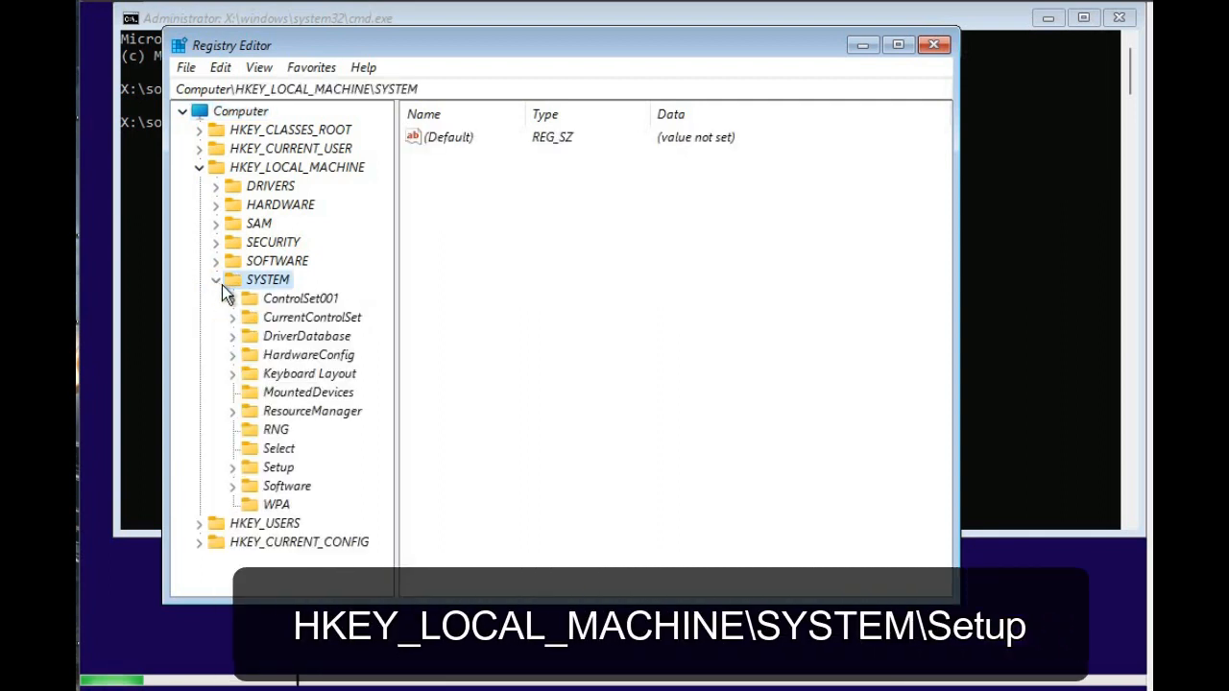
Create a new key named LabConfig under the Setup key of HKEY_LOCAL_MACHINE\SYSTEM.
{"action": "left_click", "coordinate": [271, 470]}
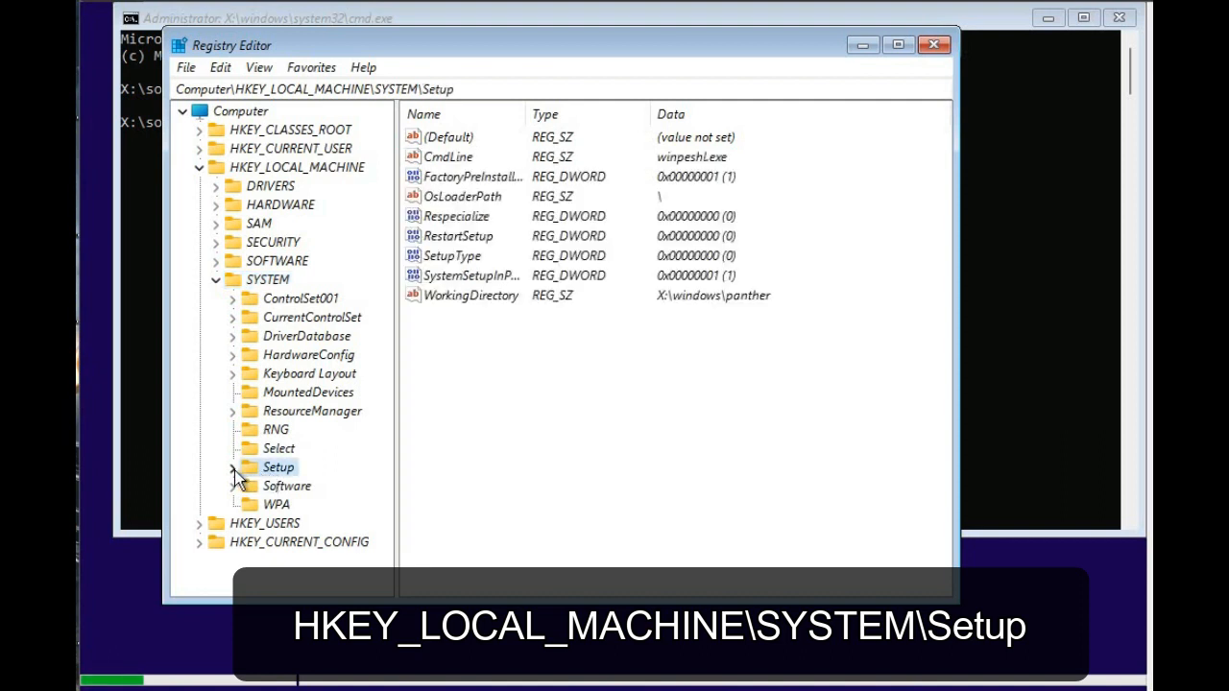
{"action": "left_click", "coordinate": [233, 469]}
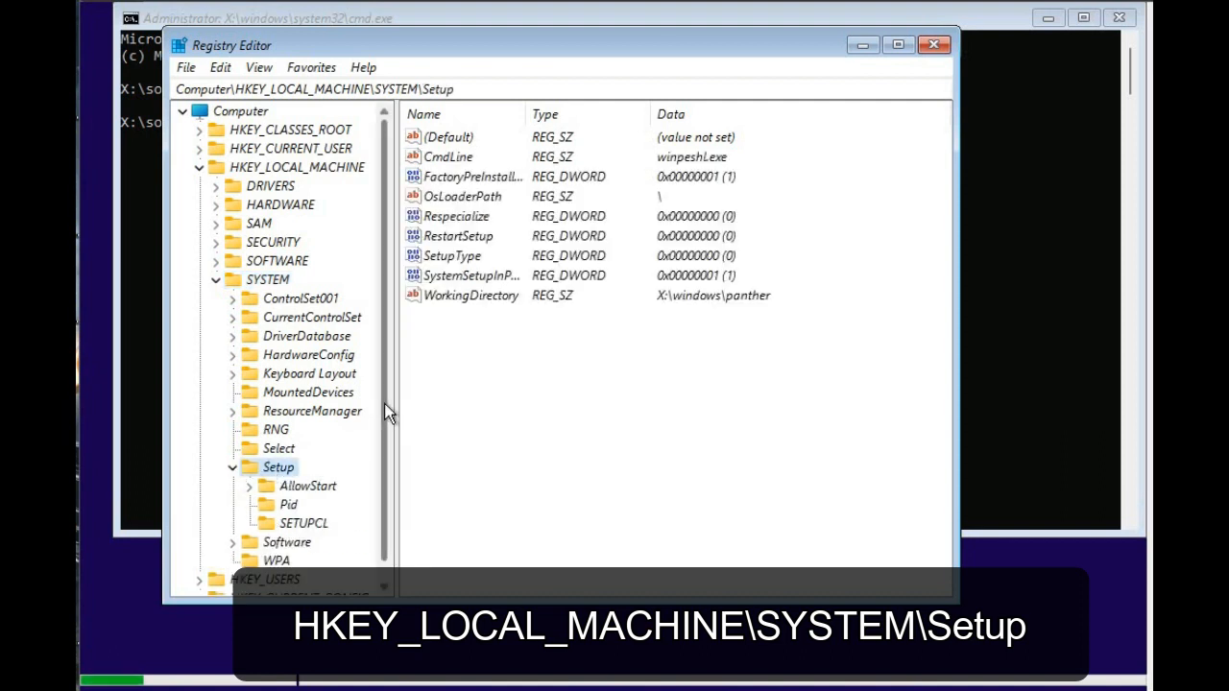
{"action": "left_click_drag", "start_coordinate": [383, 404], "coordinate": [381, 449]}
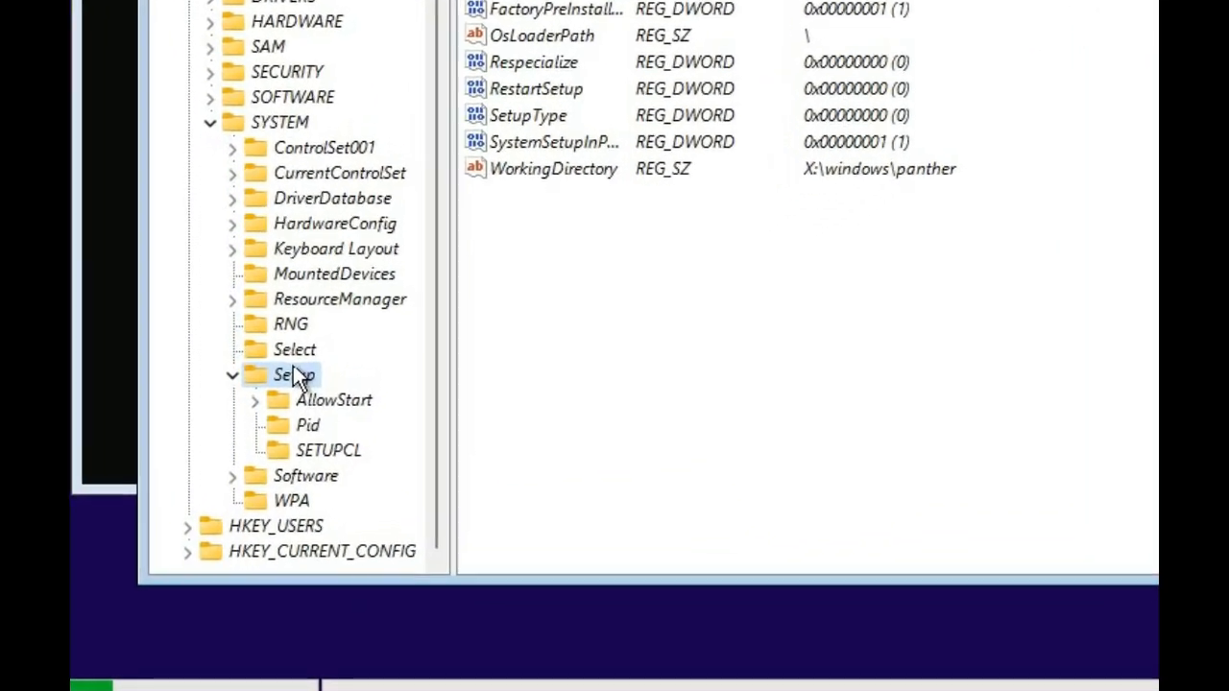
{"action": "right_click", "coordinate": [289, 398]}
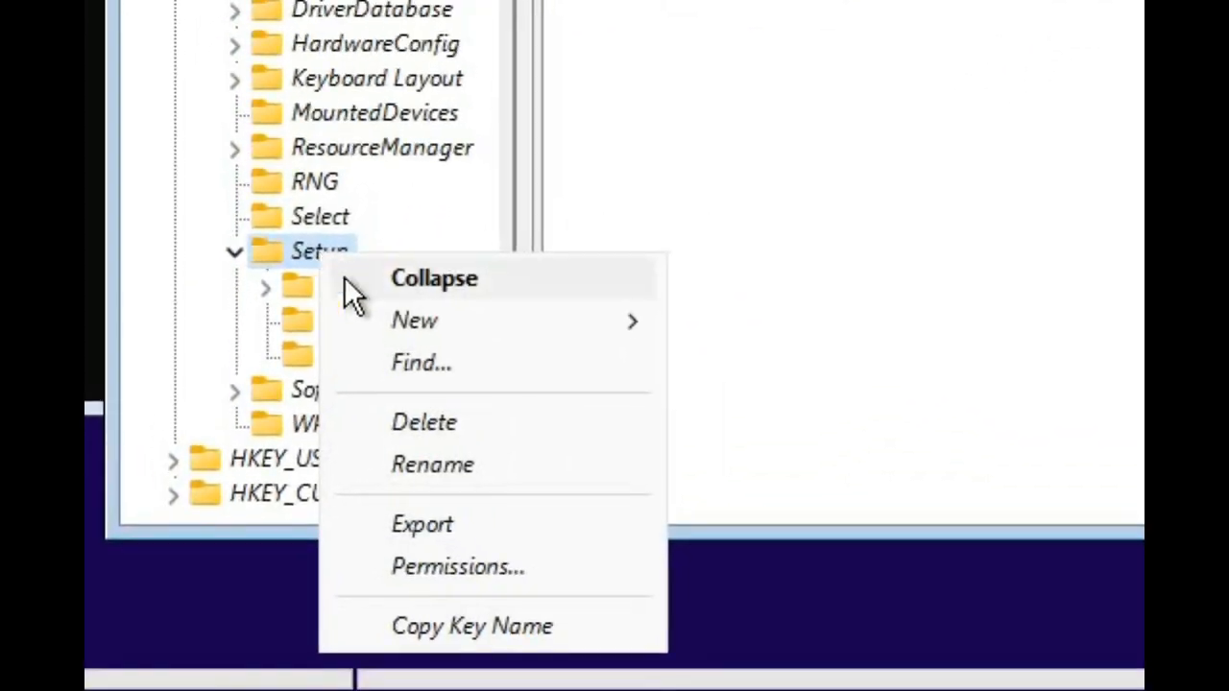
{"action": "mouse_move", "coordinate": [457, 334]}
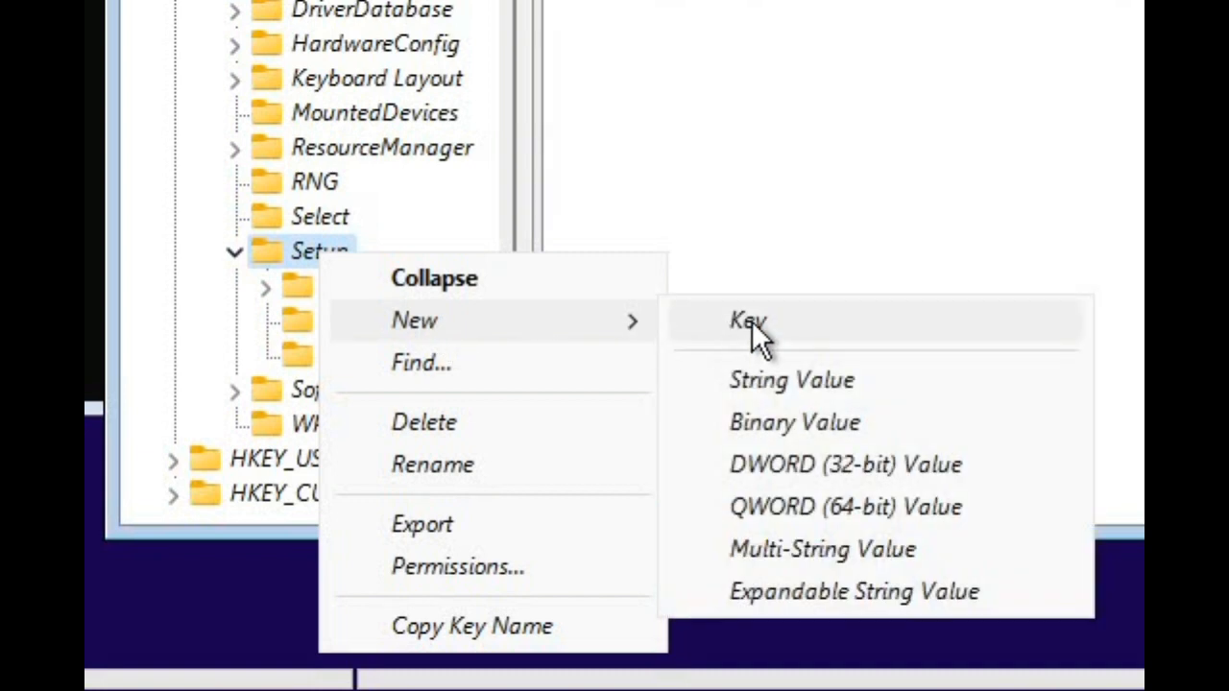
{"action": "left_click", "coordinate": [752, 323]}
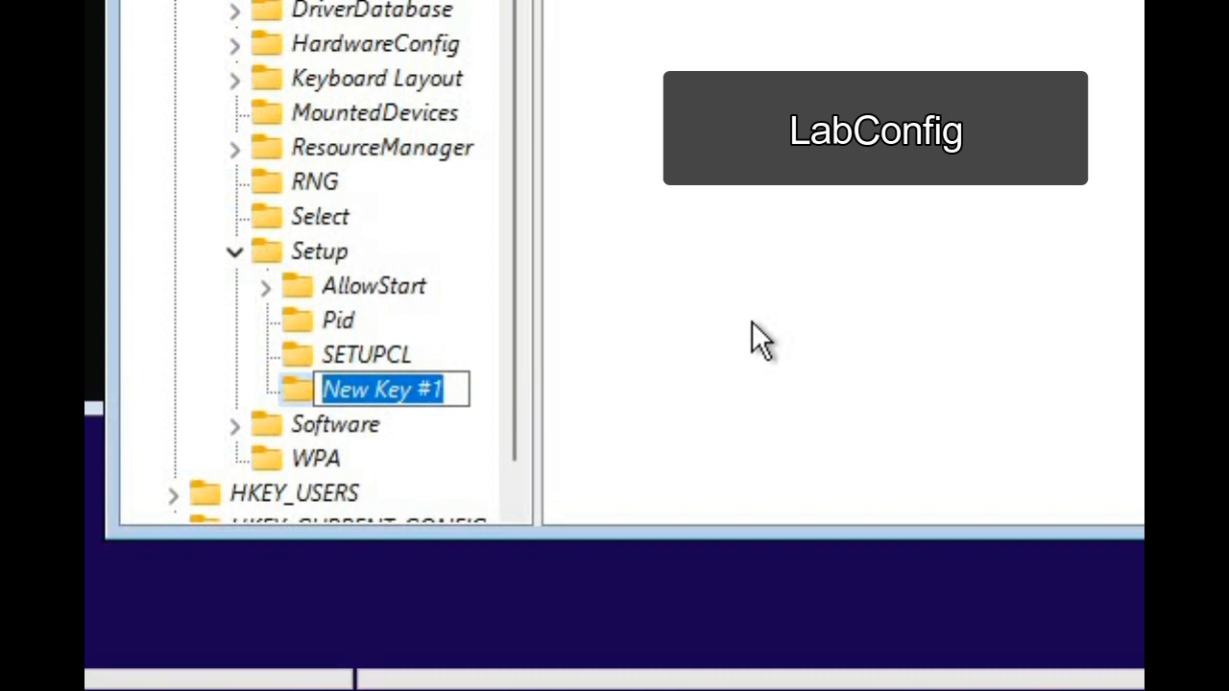
{"action": "type", "text": "Lab"}
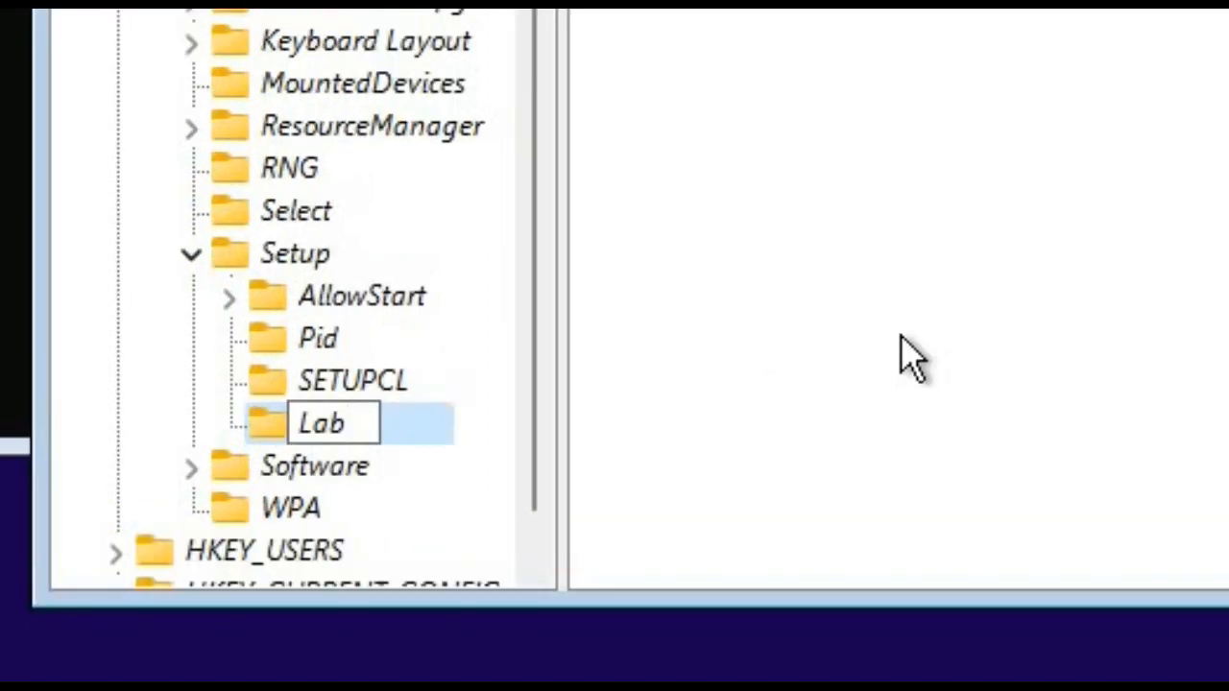
{"action": "type", "text": "Con"}
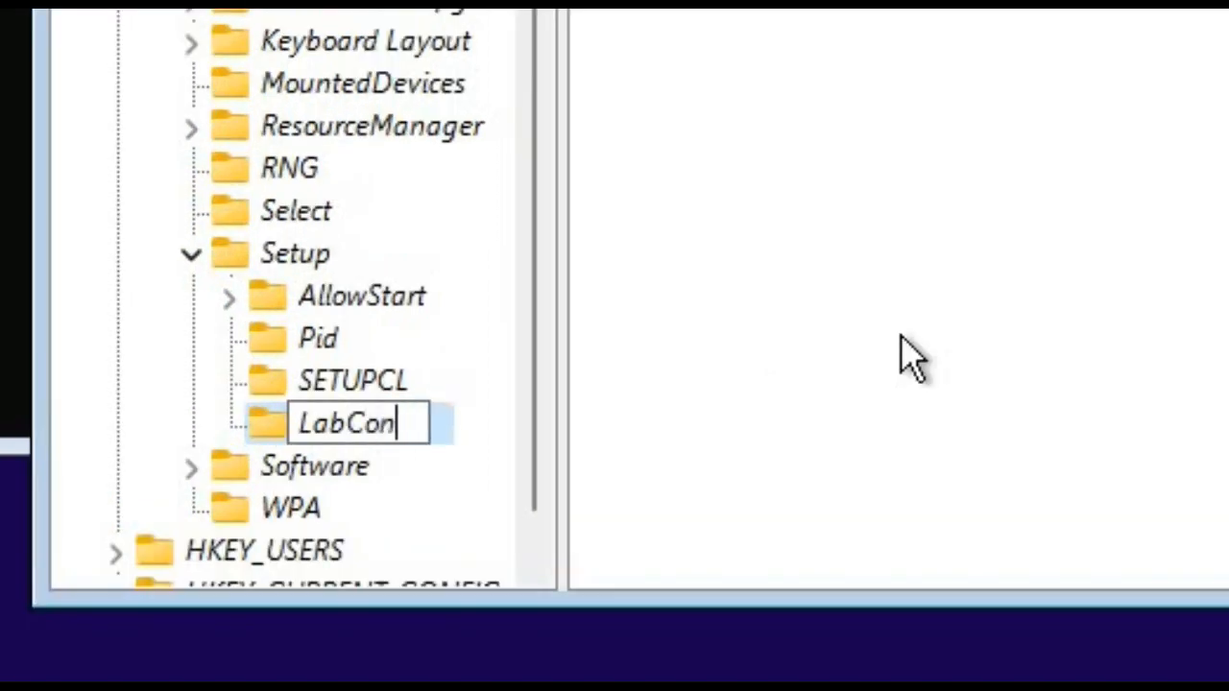
{"action": "type", "text": "fig"}
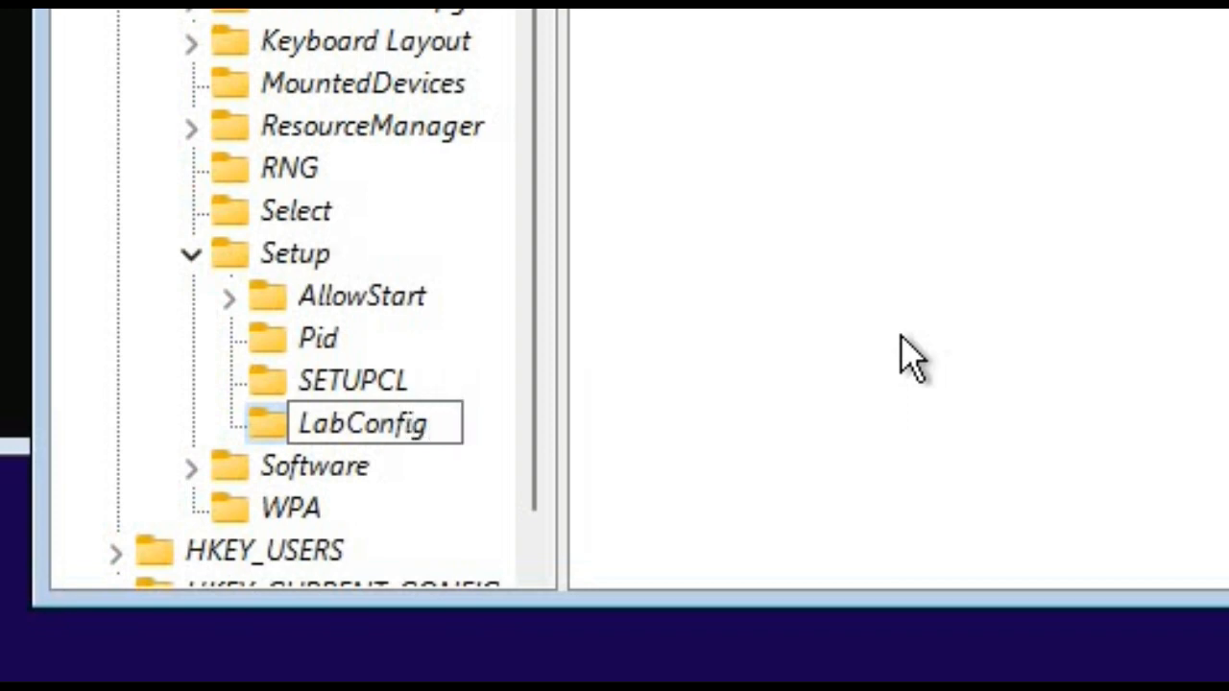
{"action": "key", "text": "Return"}
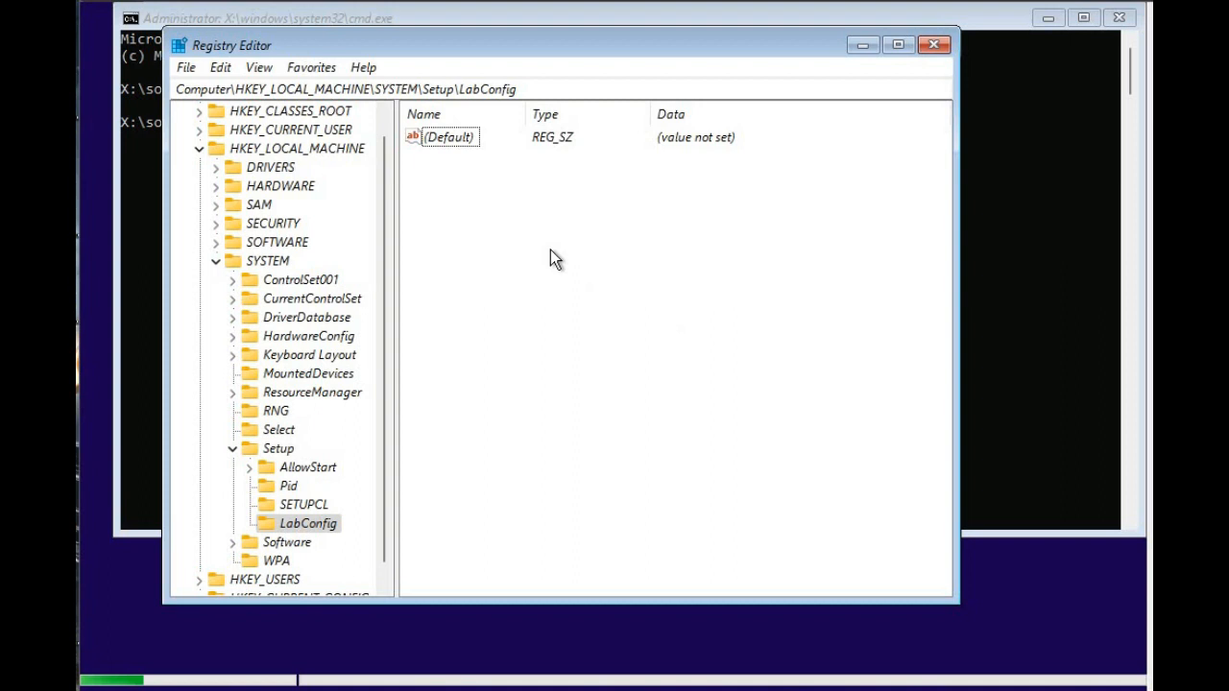
Add a DWORD (32-bit) value named BypassTPMCheck to the LabConfig key.
{"action": "right_click", "coordinate": [548, 250]}
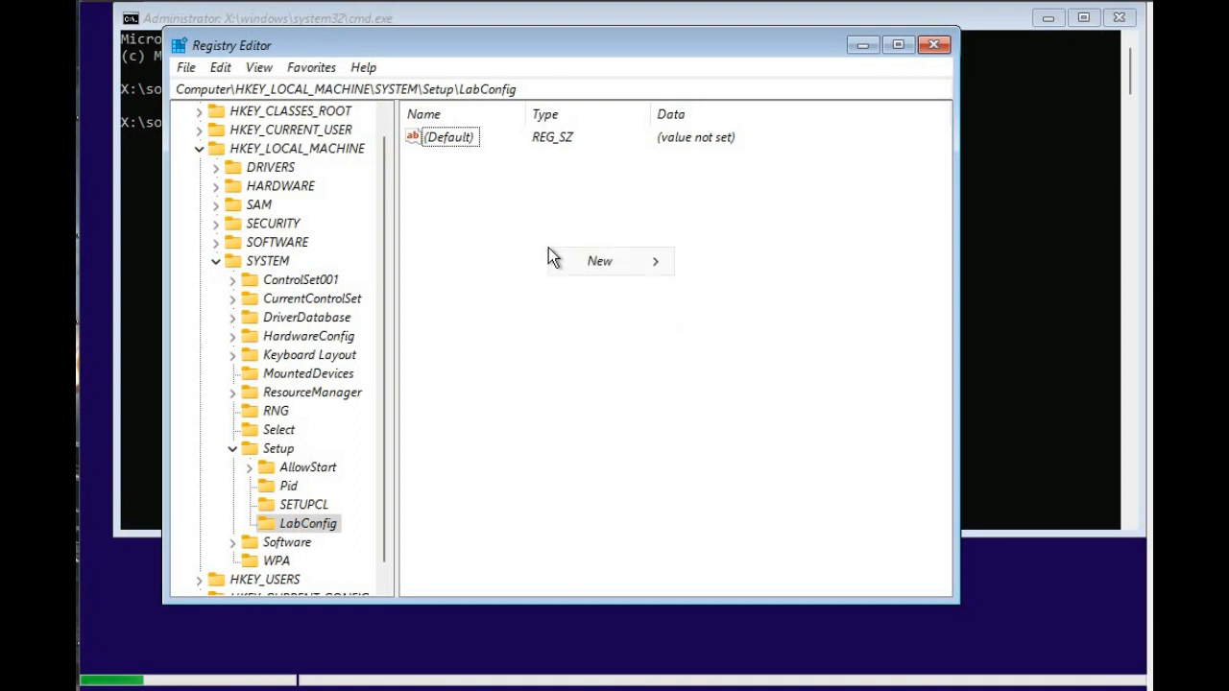
{"action": "mouse_move", "coordinate": [613, 267]}
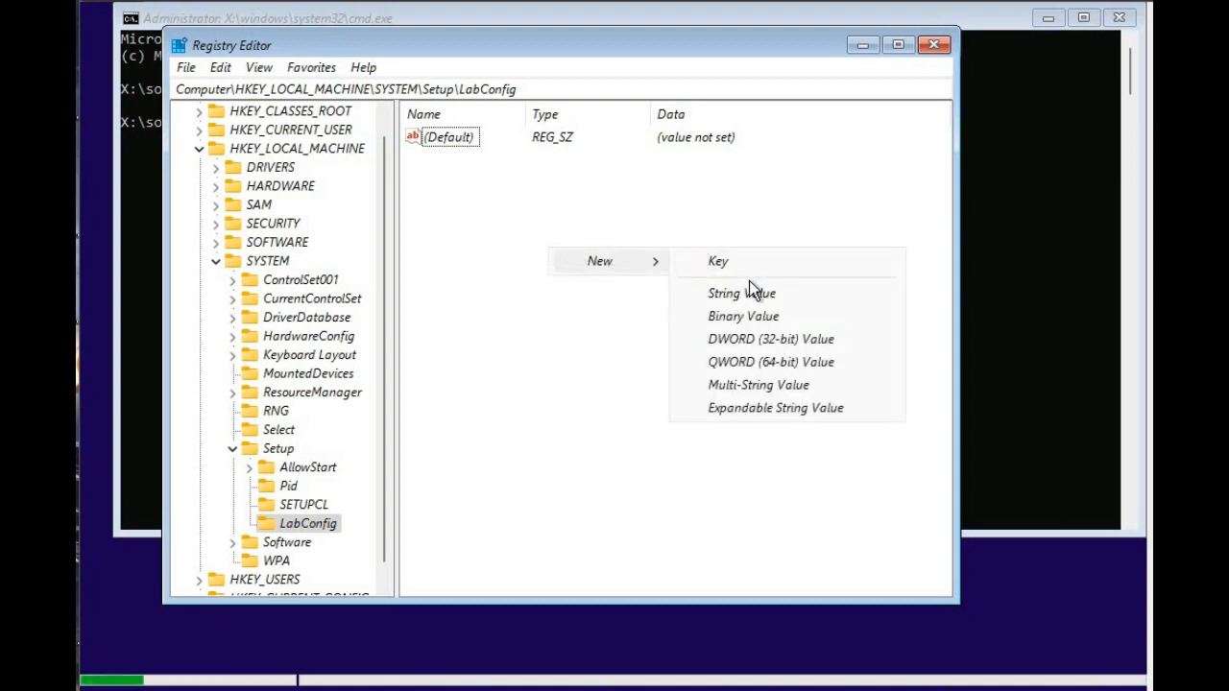
{"action": "left_click", "coordinate": [753, 340]}
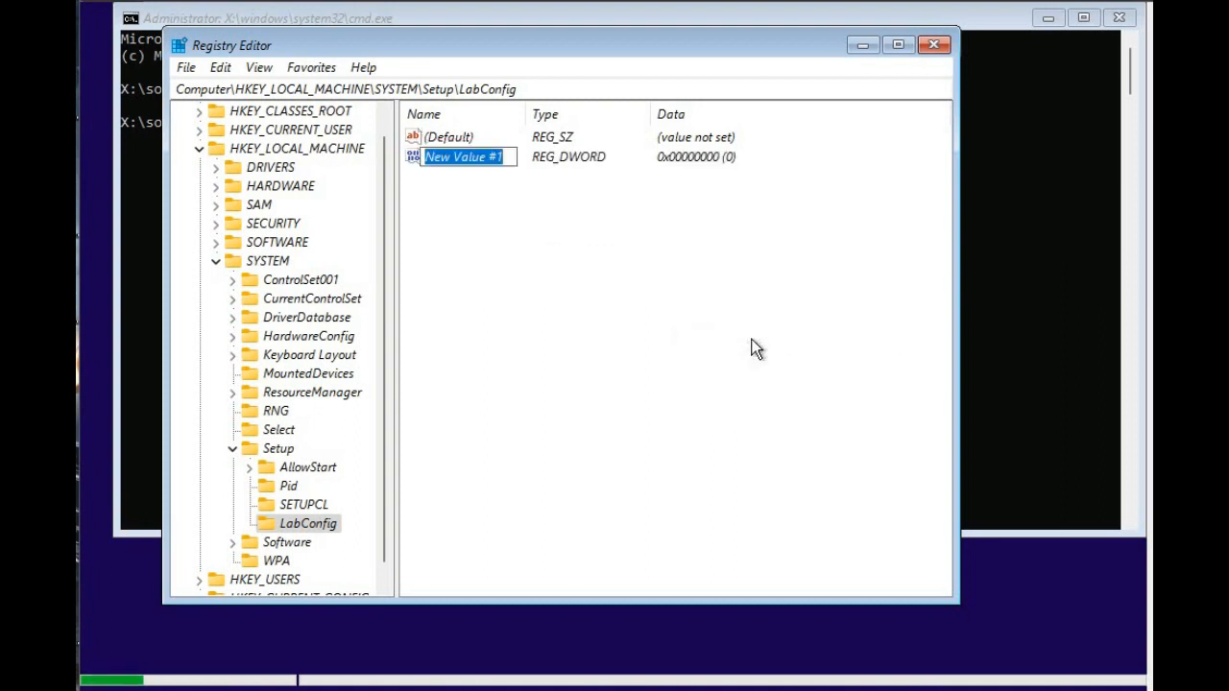
{"action": "type", "text": "Bypass"}
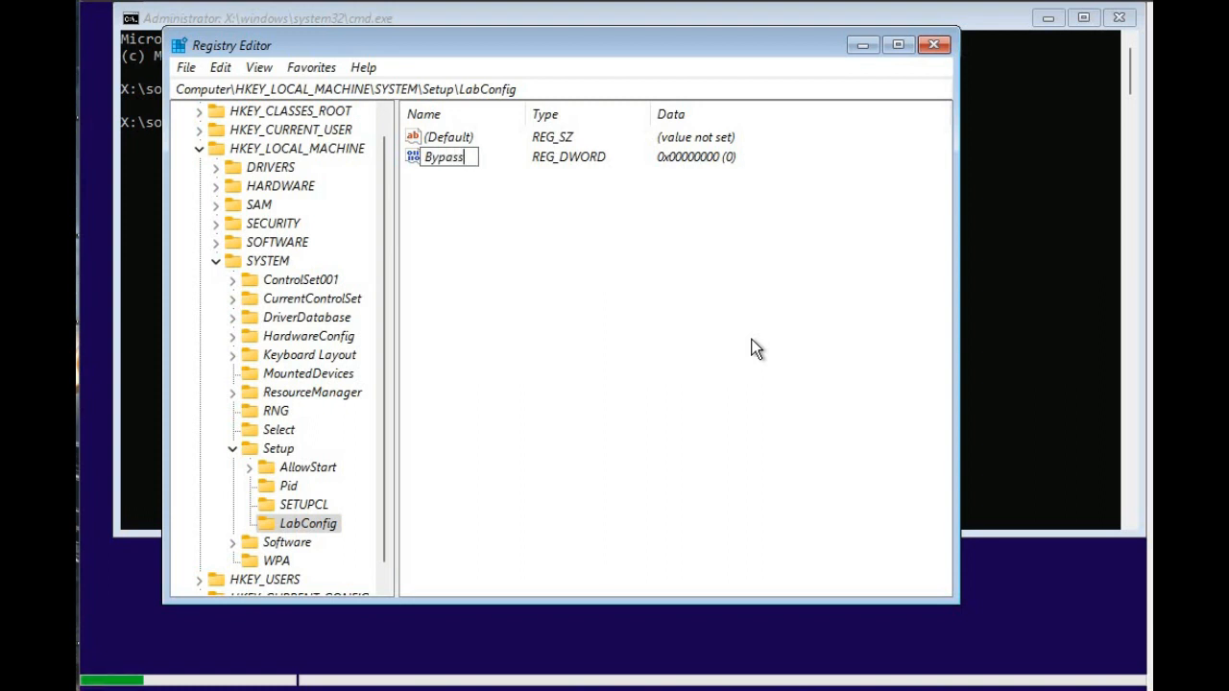
{"action": "type", "text": "TPMCheck"}
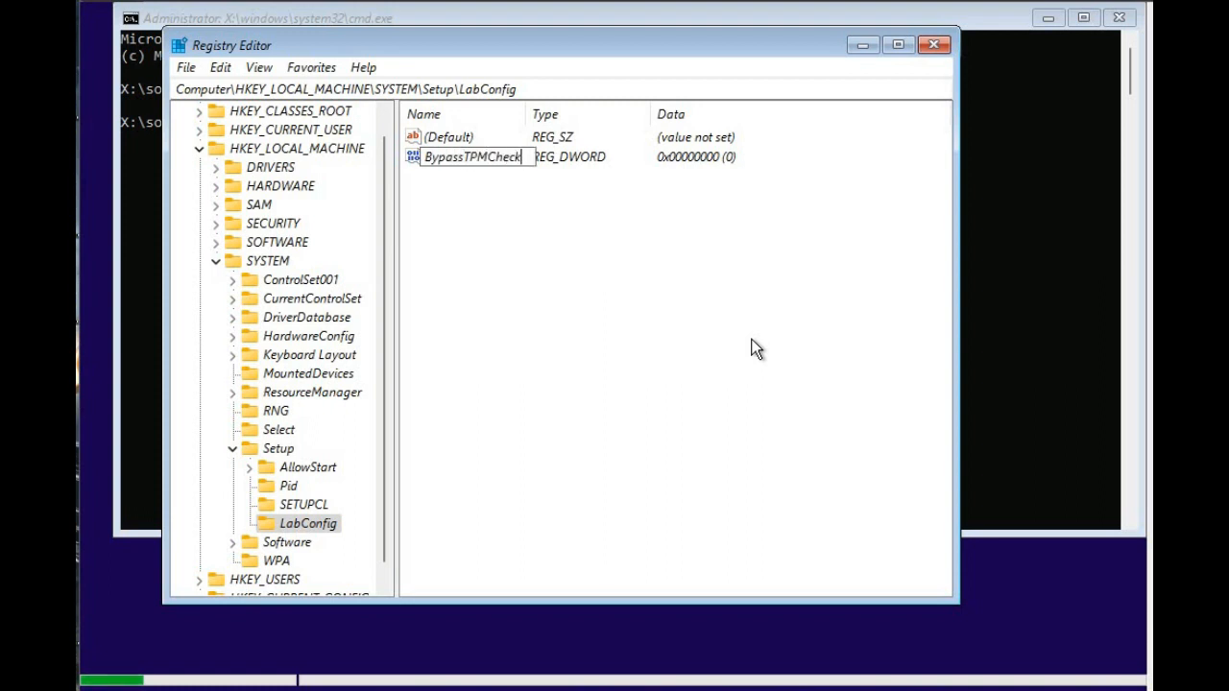
{"action": "key", "text": "Return"}
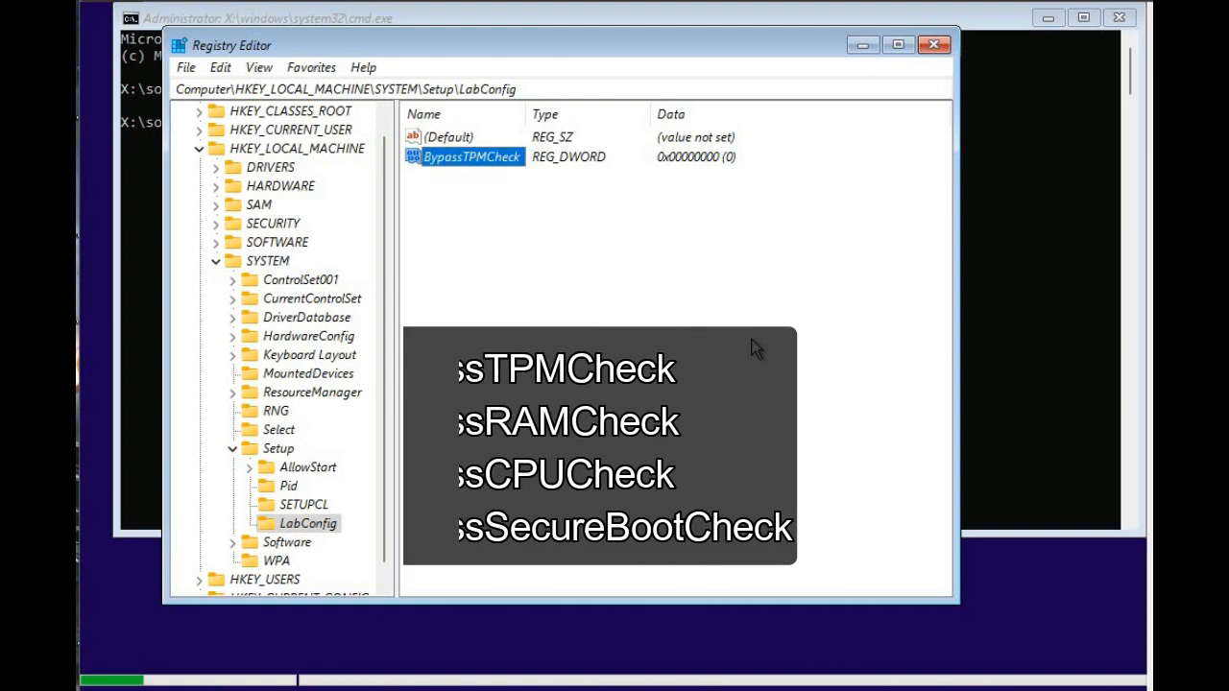
Add a DWORD (32-bit) value named BypassRAMCheck to the LabConfig key.
{"action": "right_click", "coordinate": [582, 286]}
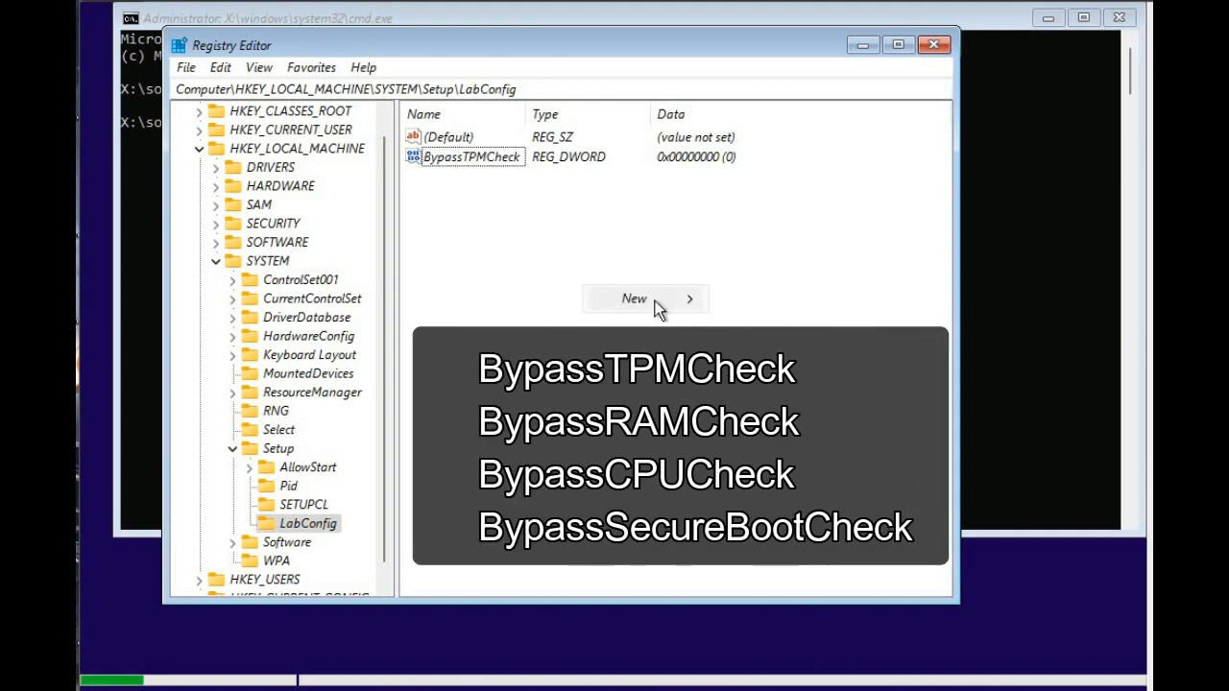
{"action": "mouse_move", "coordinate": [657, 300]}
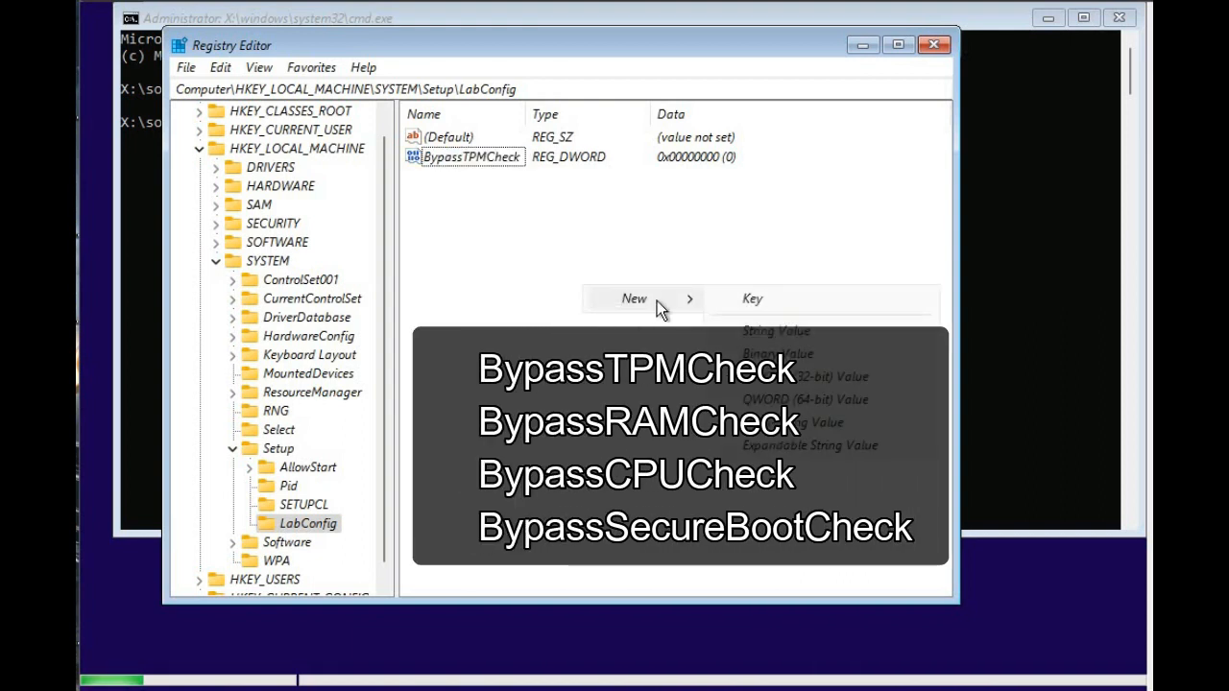
{"action": "left_click", "coordinate": [768, 382]}
{"action": "type", "text": "By"}
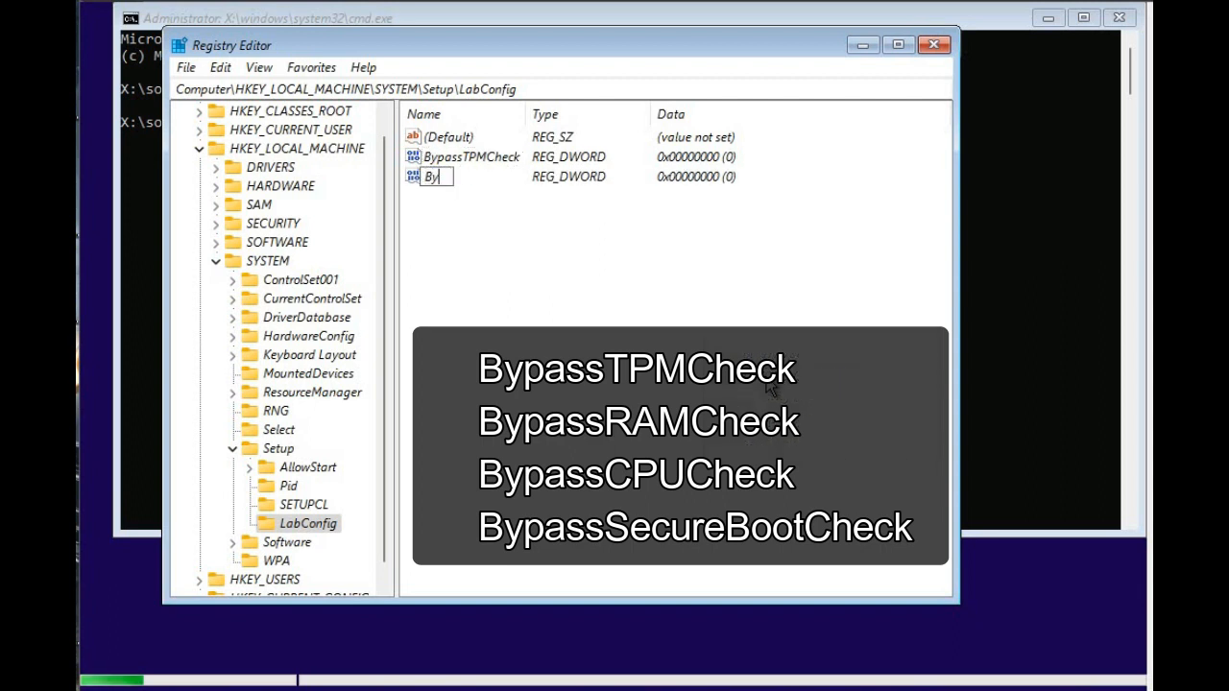
{"action": "type", "text": "pass"}
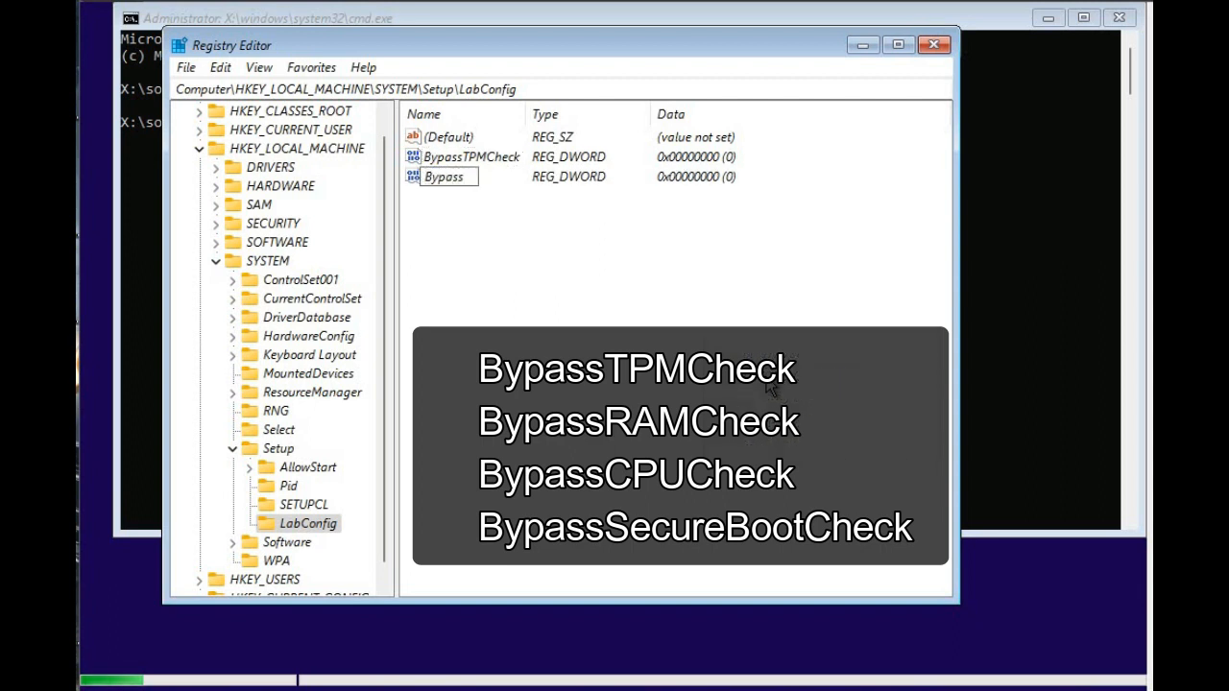
{"action": "type", "text": "RAM"}
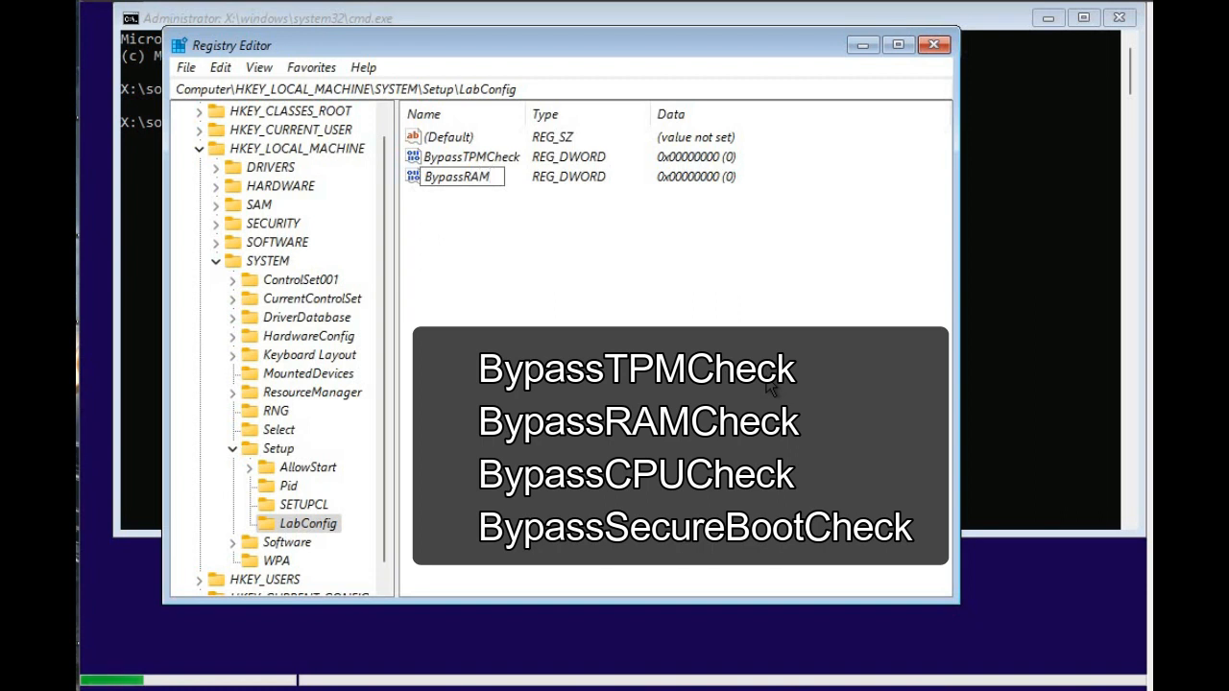
{"action": "type", "text": "Check"}
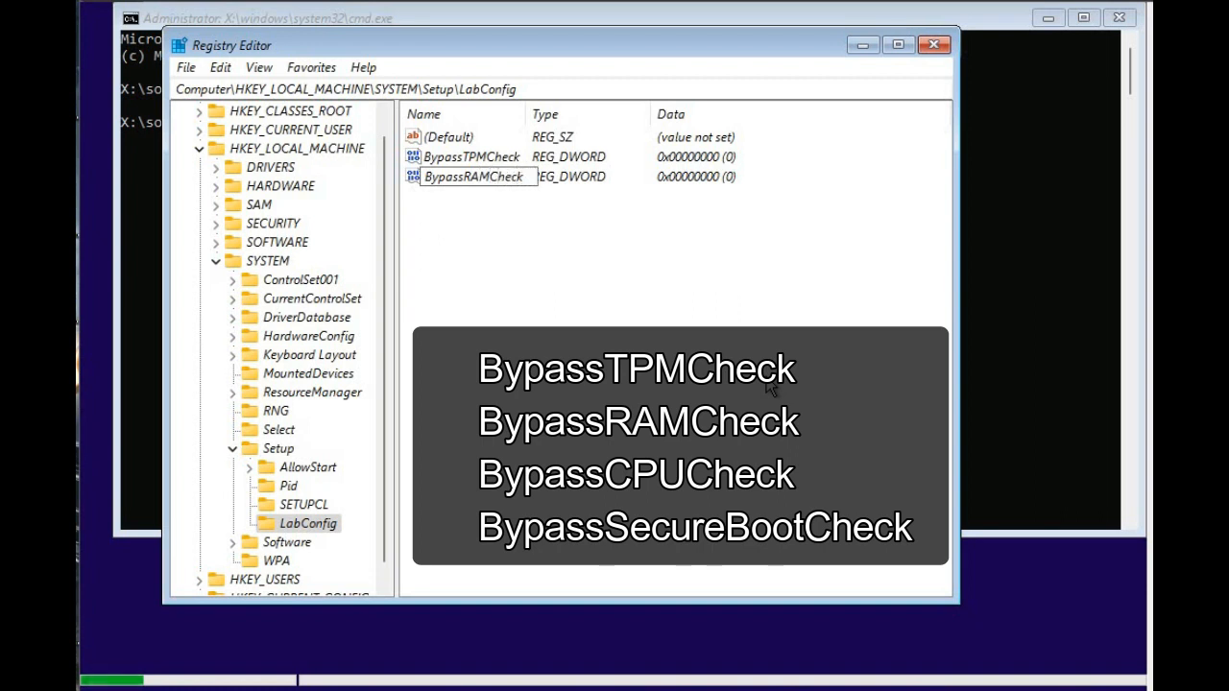
{"action": "key", "text": "Return"}
Add a DWORD (32-bit) value named BypassCPUCheck to the LabConfig key.
{"action": "right_click", "coordinate": [534, 236]}
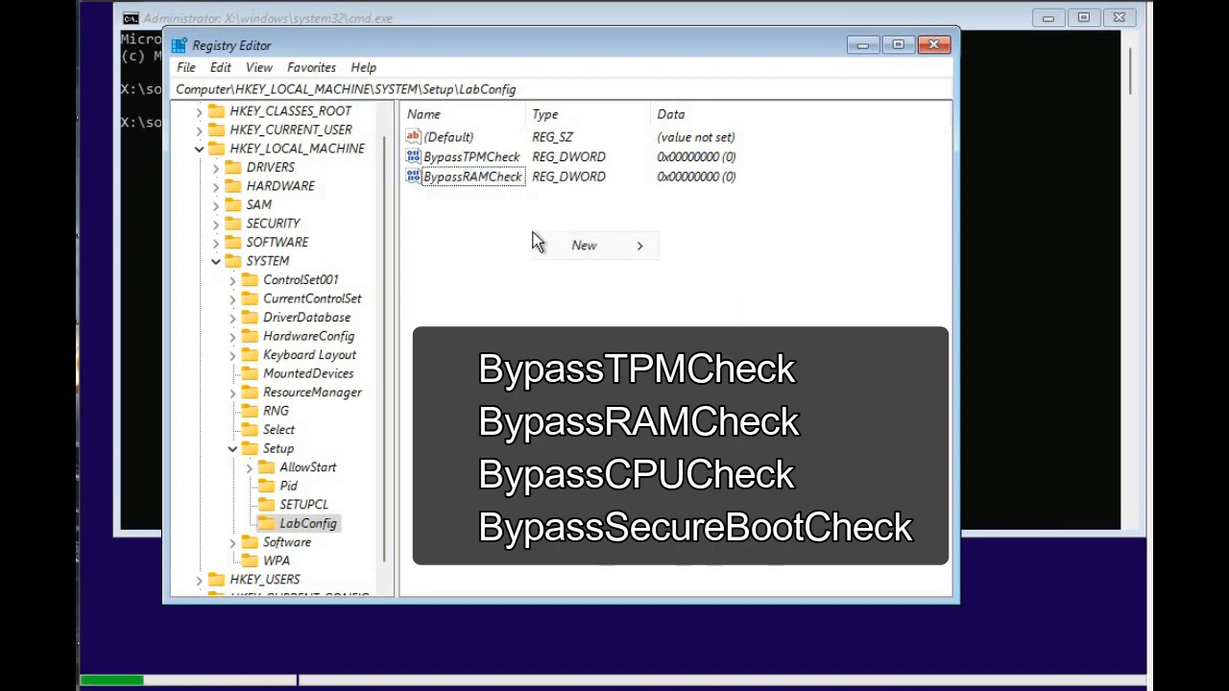
{"action": "mouse_move", "coordinate": [583, 246]}
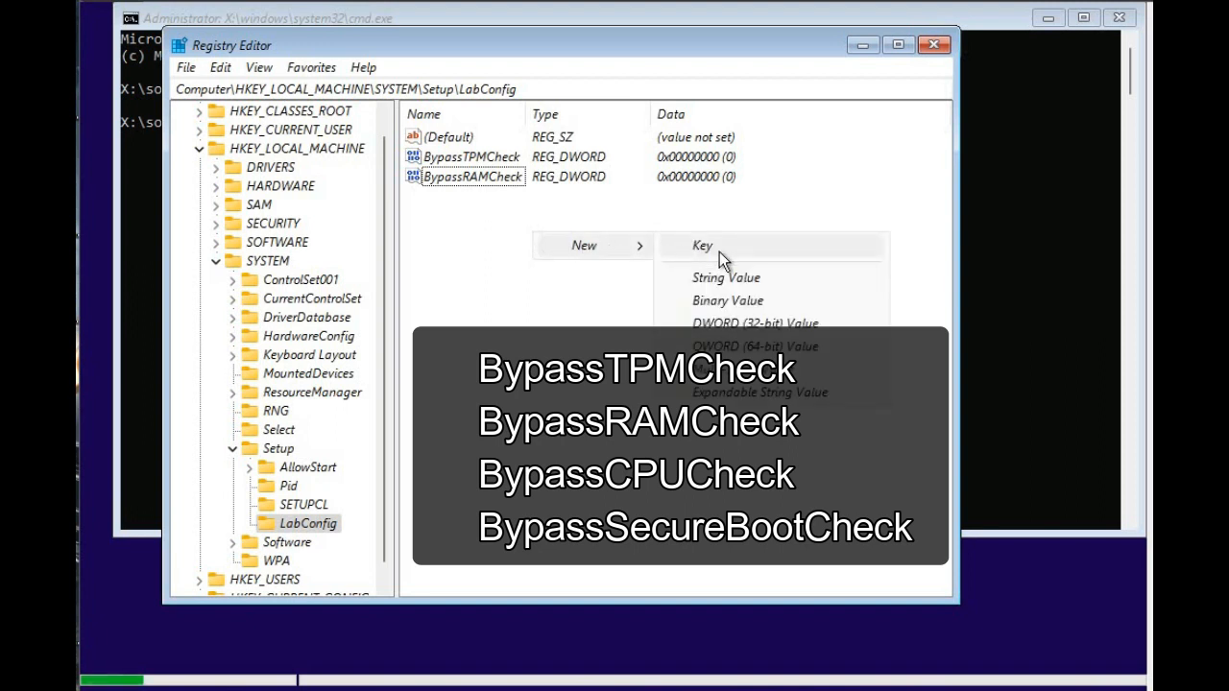
{"action": "left_click", "coordinate": [739, 323]}
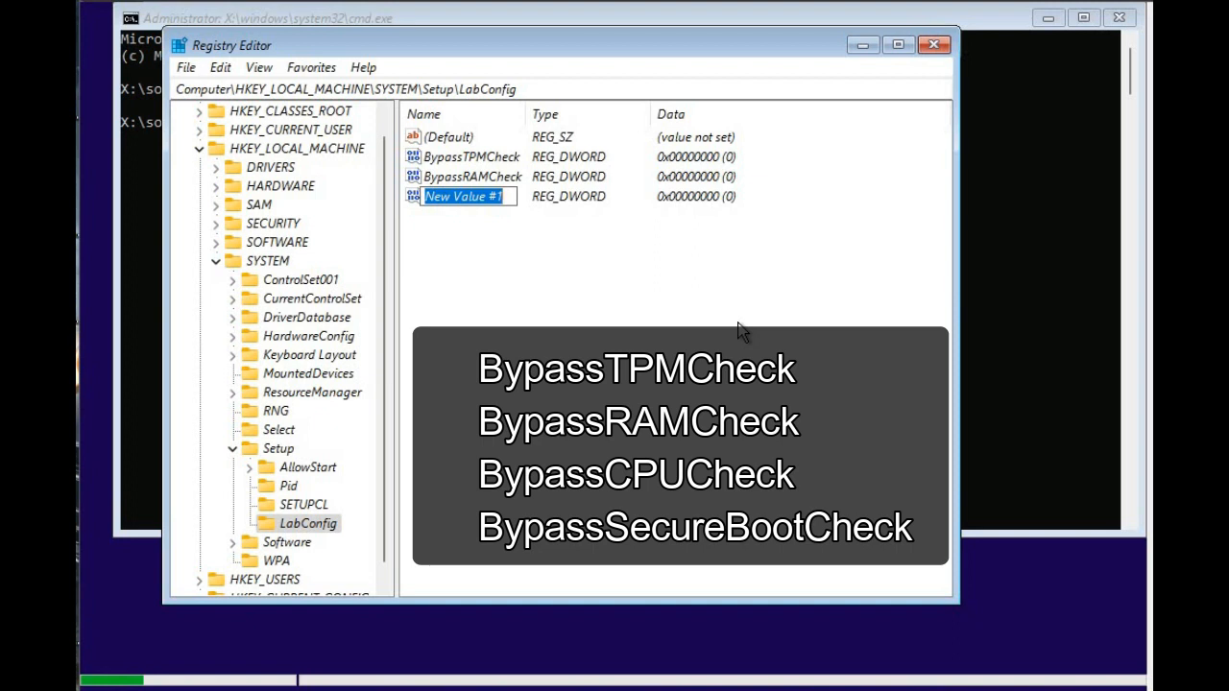
{"action": "type", "text": "Bypa"}
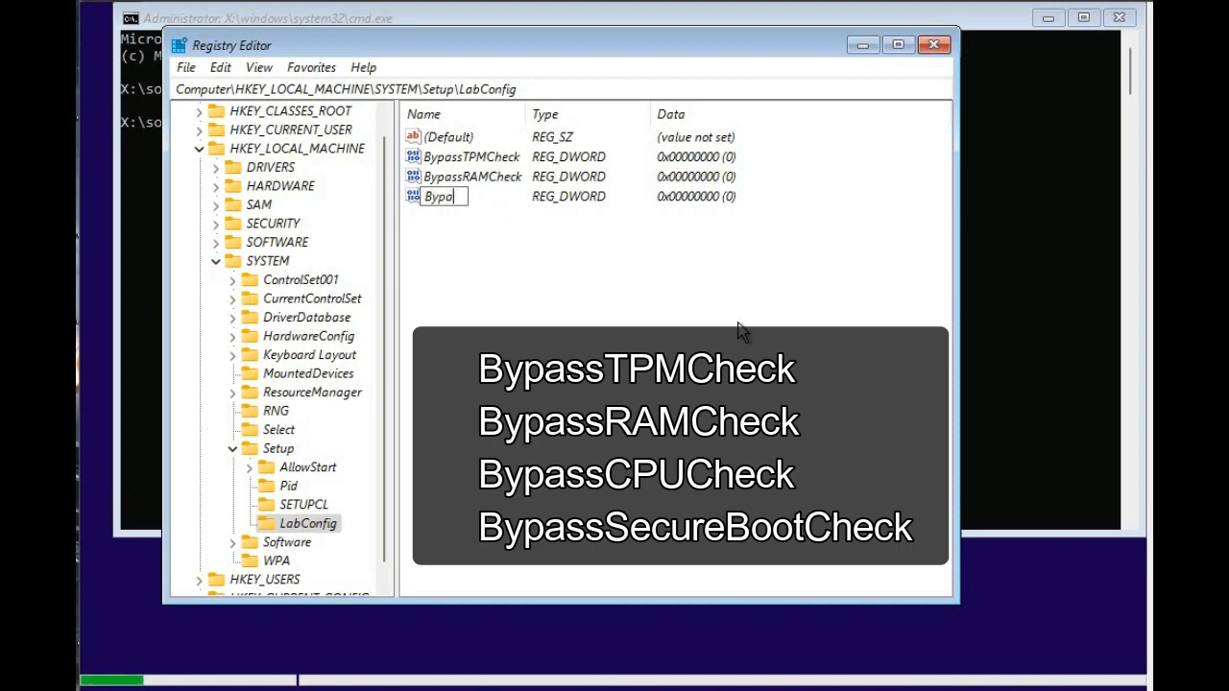
{"action": "type", "text": "ssCPUCheck"}
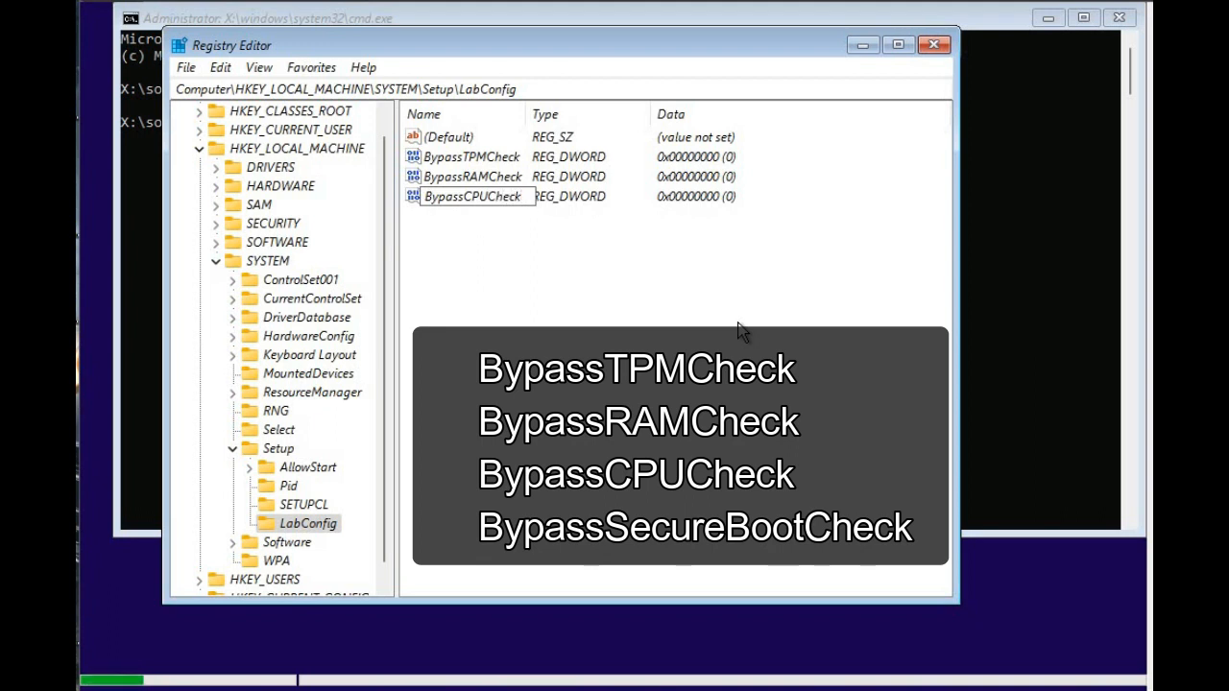
{"action": "key", "text": "Return"}
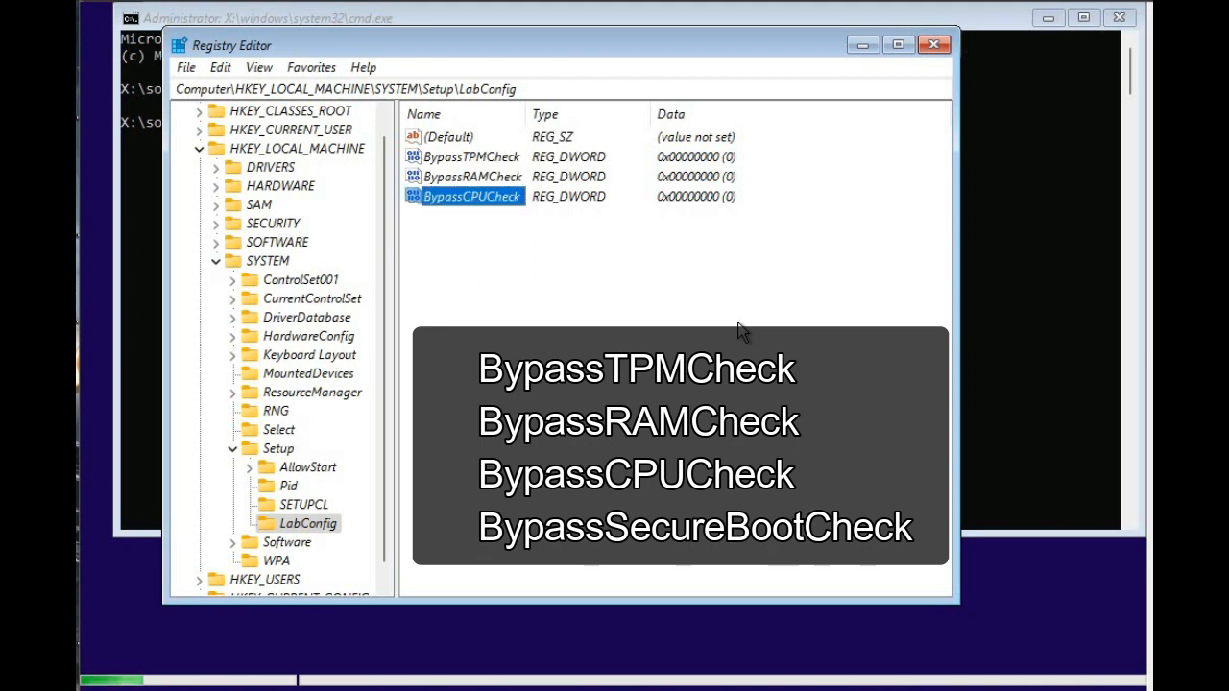
Add a DWORD (32-bit) value named BypassSecureBootCheck to the LabConfig key.
{"action": "right_click", "coordinate": [631, 324]}
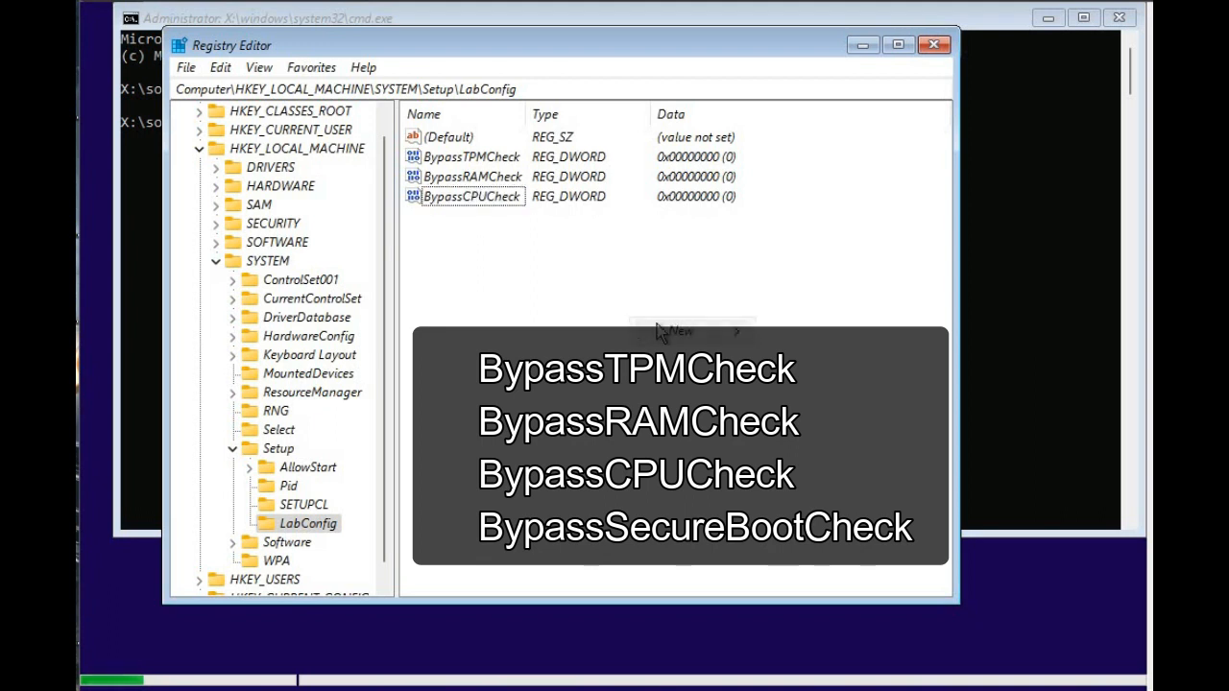
{"action": "mouse_move", "coordinate": [703, 334]}
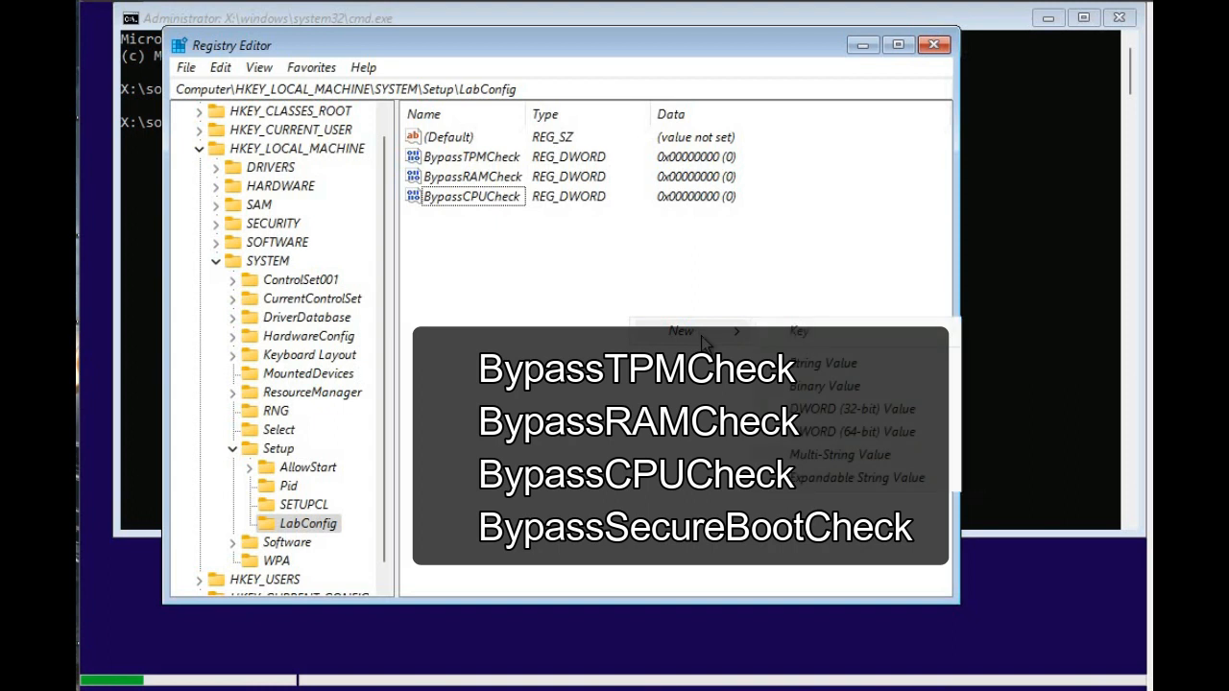
{"action": "left_click", "coordinate": [827, 420]}
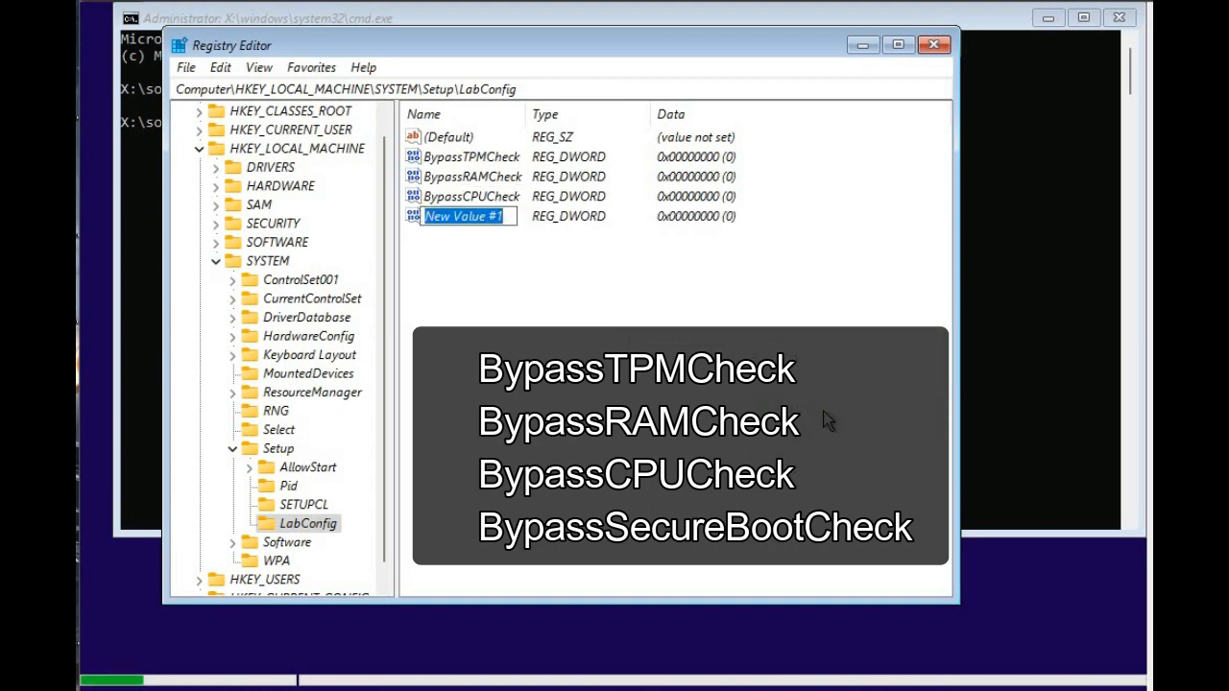
{"action": "type", "text": "Bypass"}
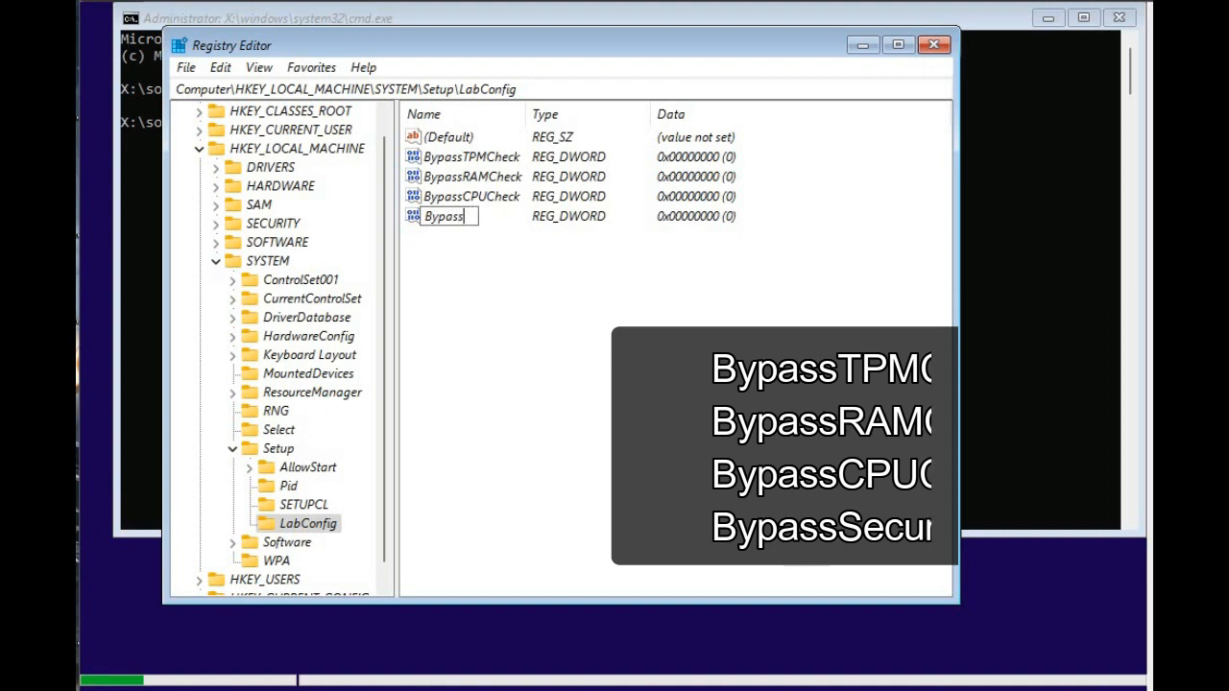
{"action": "type", "text": "Secu"}
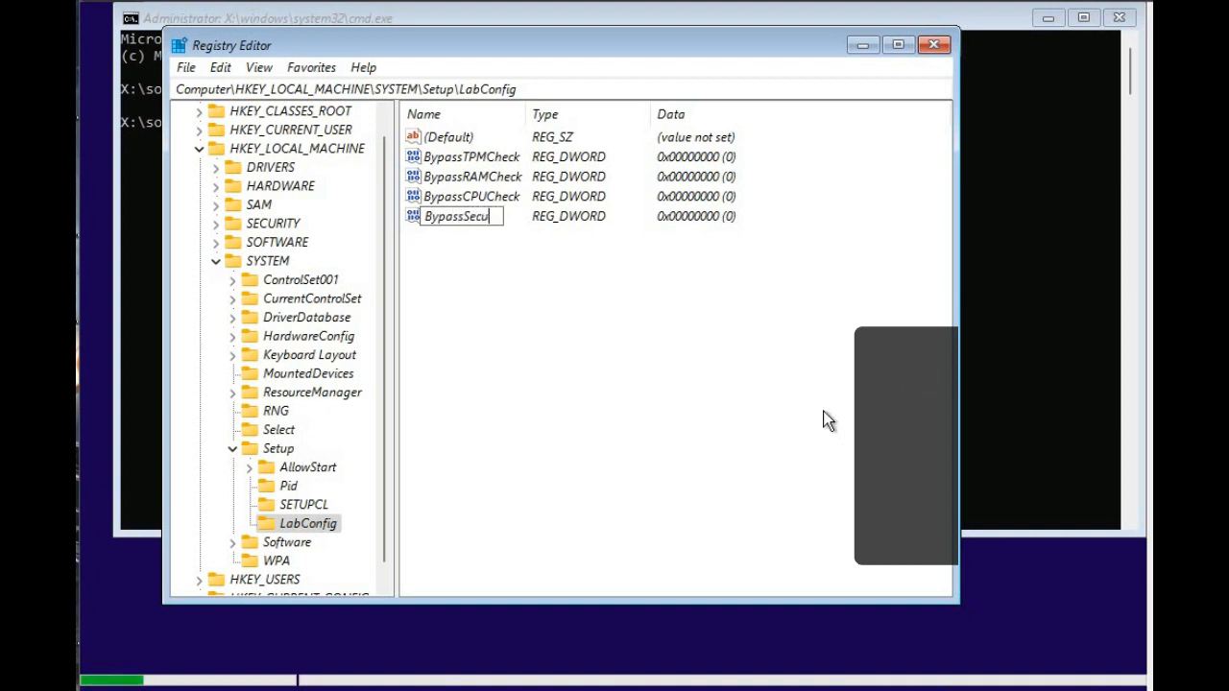
{"action": "type", "text": "reB"}
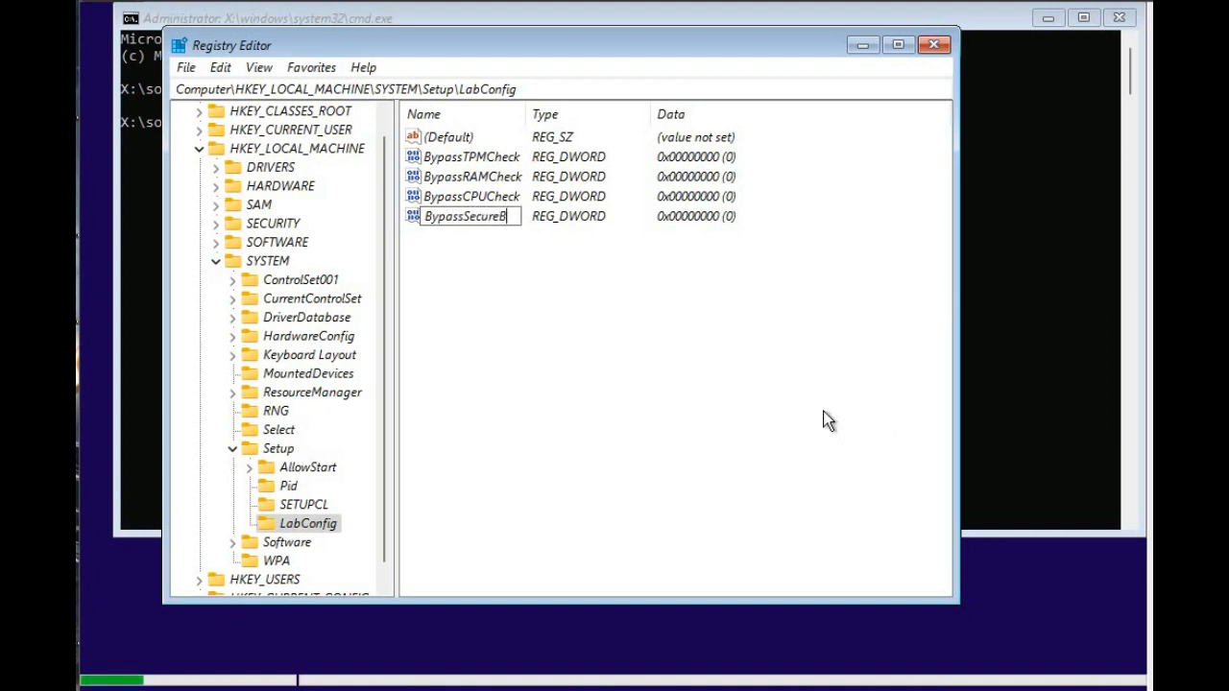
{"action": "type", "text": "ootCheck"}
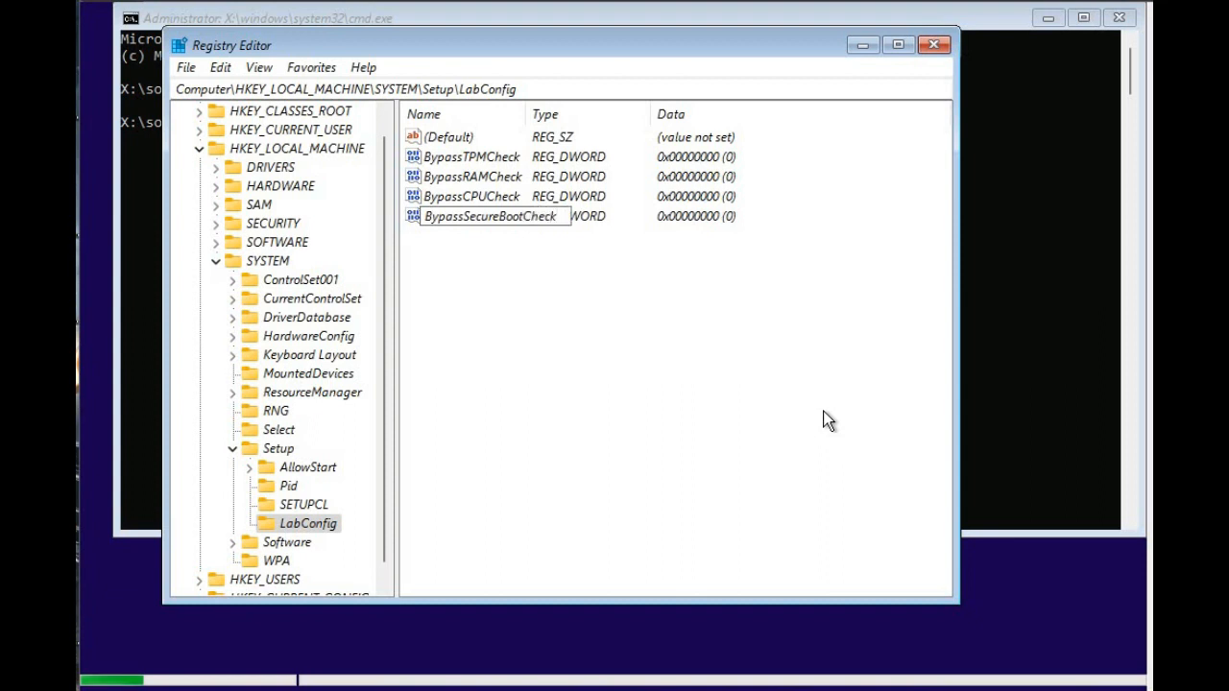
Finish naming the BypassSecureBootCheck value and widen the Name column to fit the full value names.
{"action": "key", "text": "Return"}
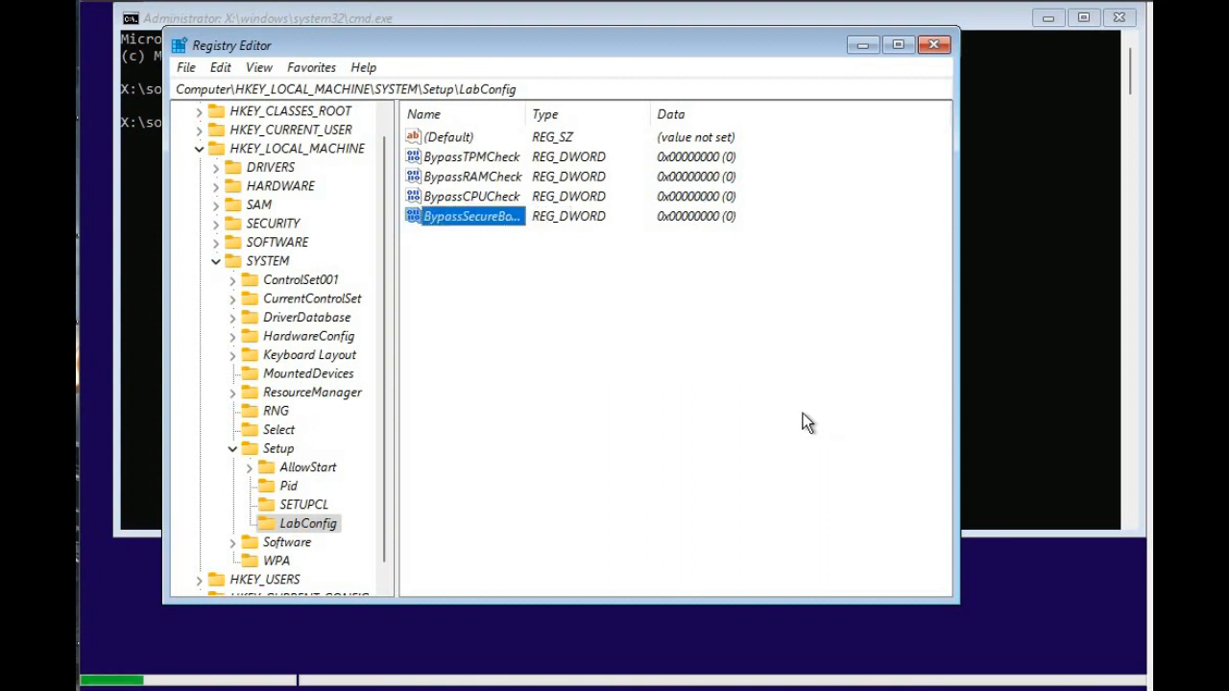
{"action": "double_click", "coordinate": [484, 157]}
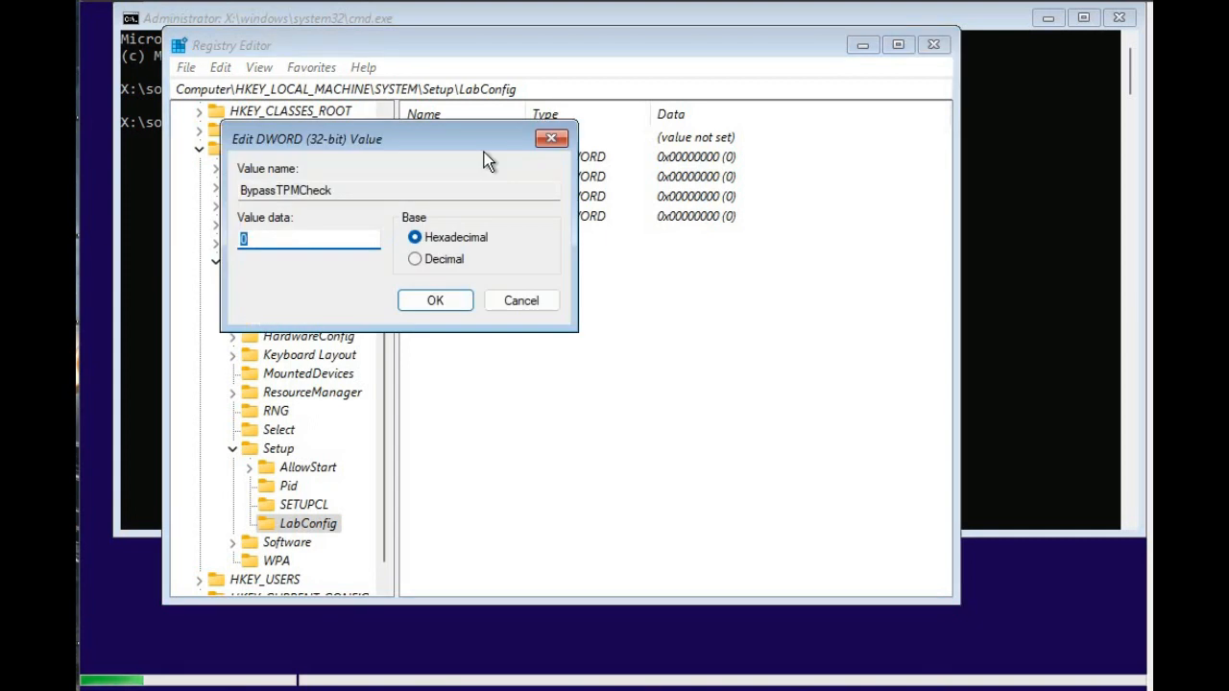
{"action": "left_click", "coordinate": [550, 304]}
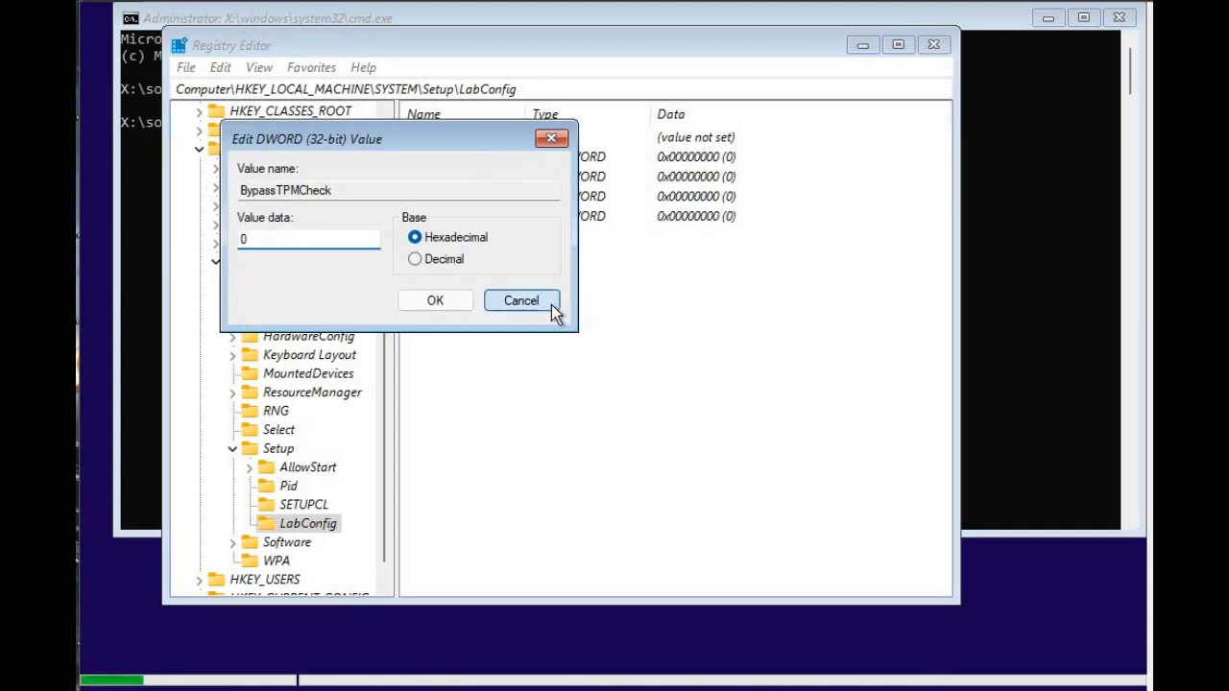
{"action": "left_click_drag", "start_coordinate": [523, 110], "coordinate": [620, 109]}
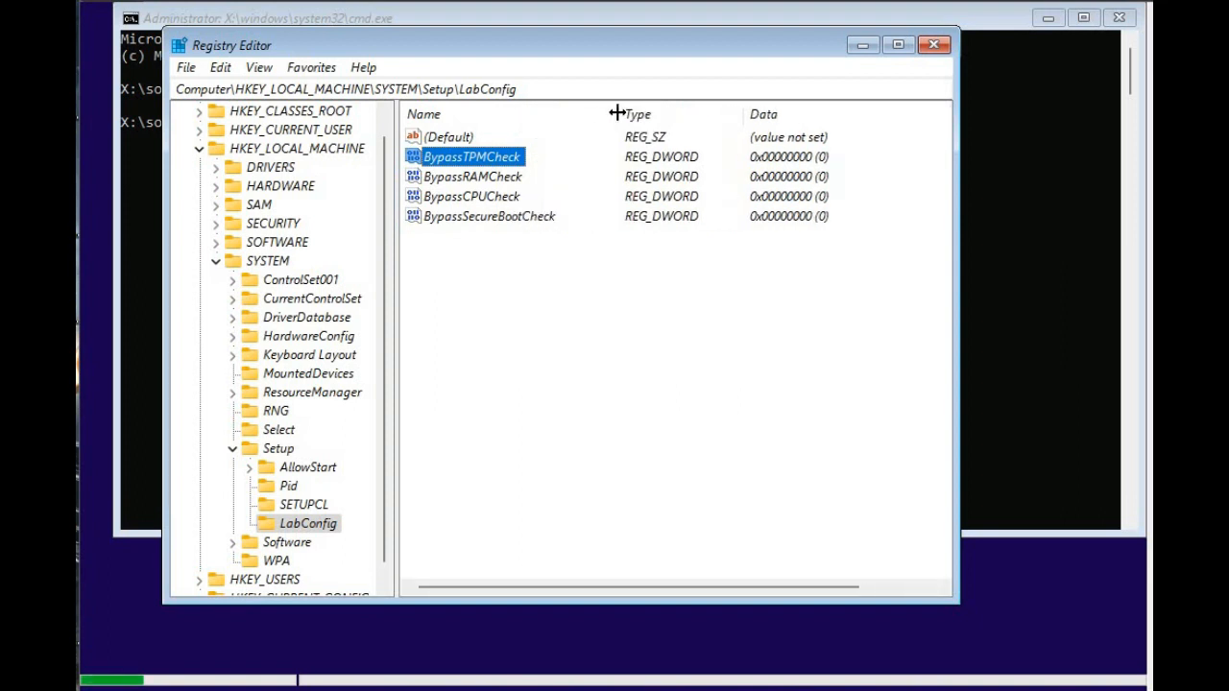
Set the value data of BypassTPMCheck and BypassRAMCheck in the LabConfig key to 1.
{"action": "double_click", "coordinate": [493, 159]}
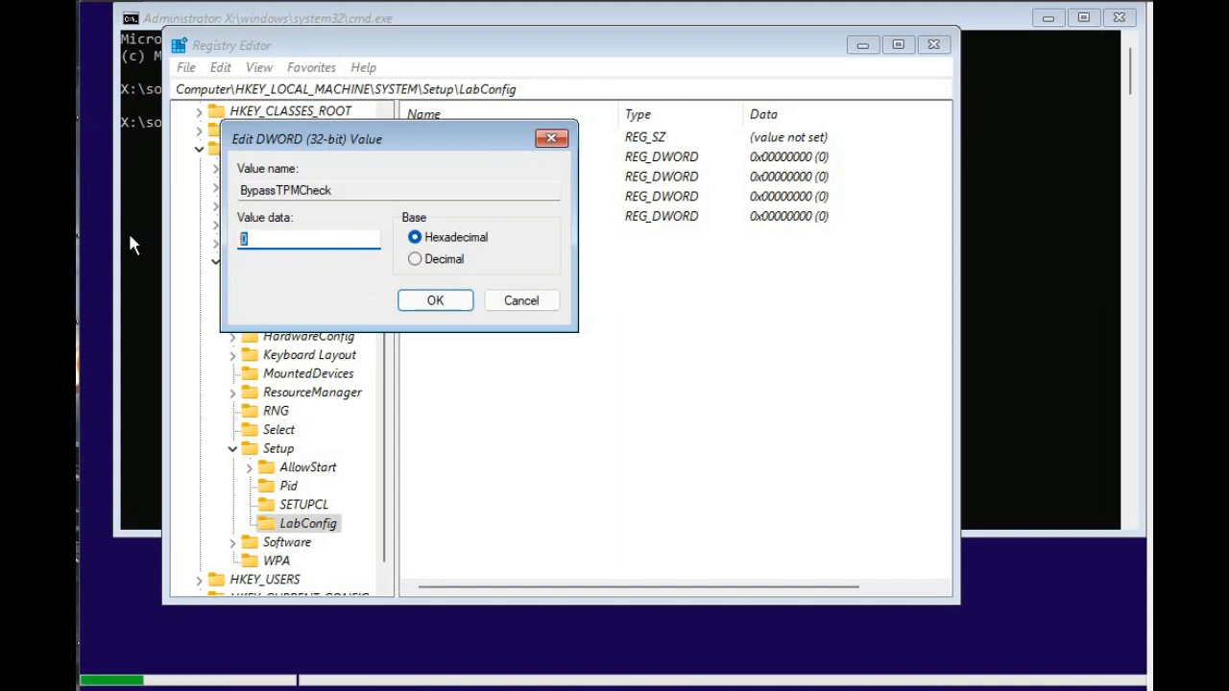
{"action": "type", "text": "1"}
{"action": "left_click", "coordinate": [463, 297]}
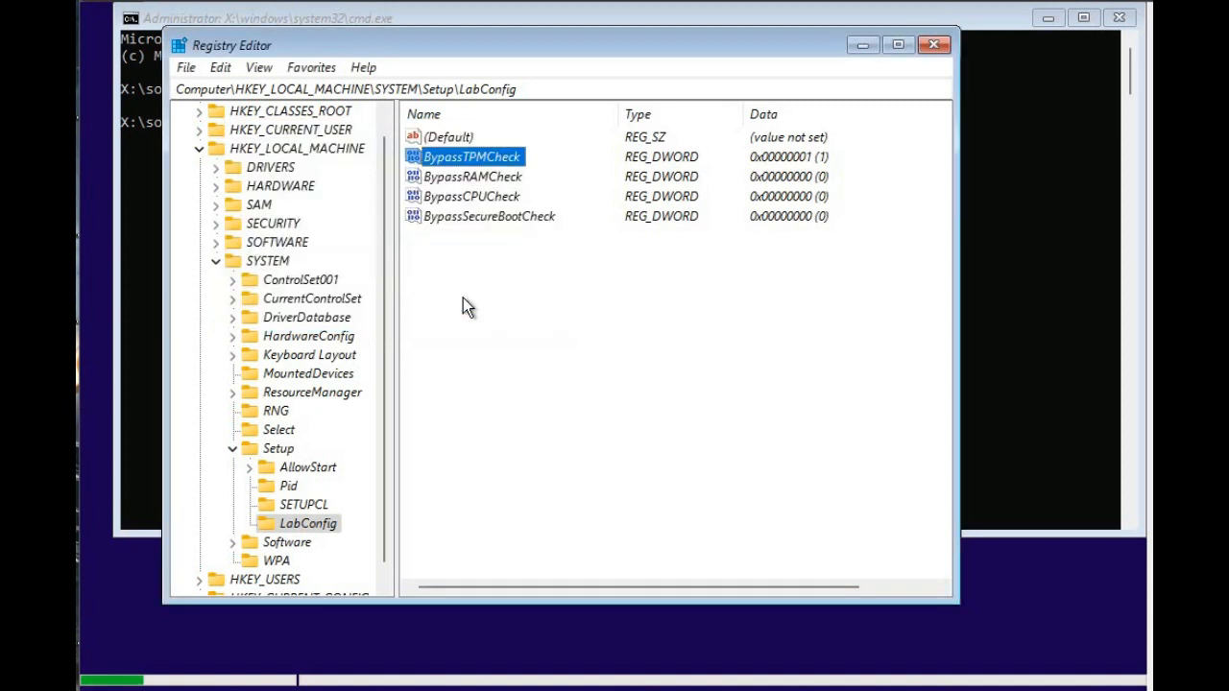
{"action": "double_click", "coordinate": [470, 179]}
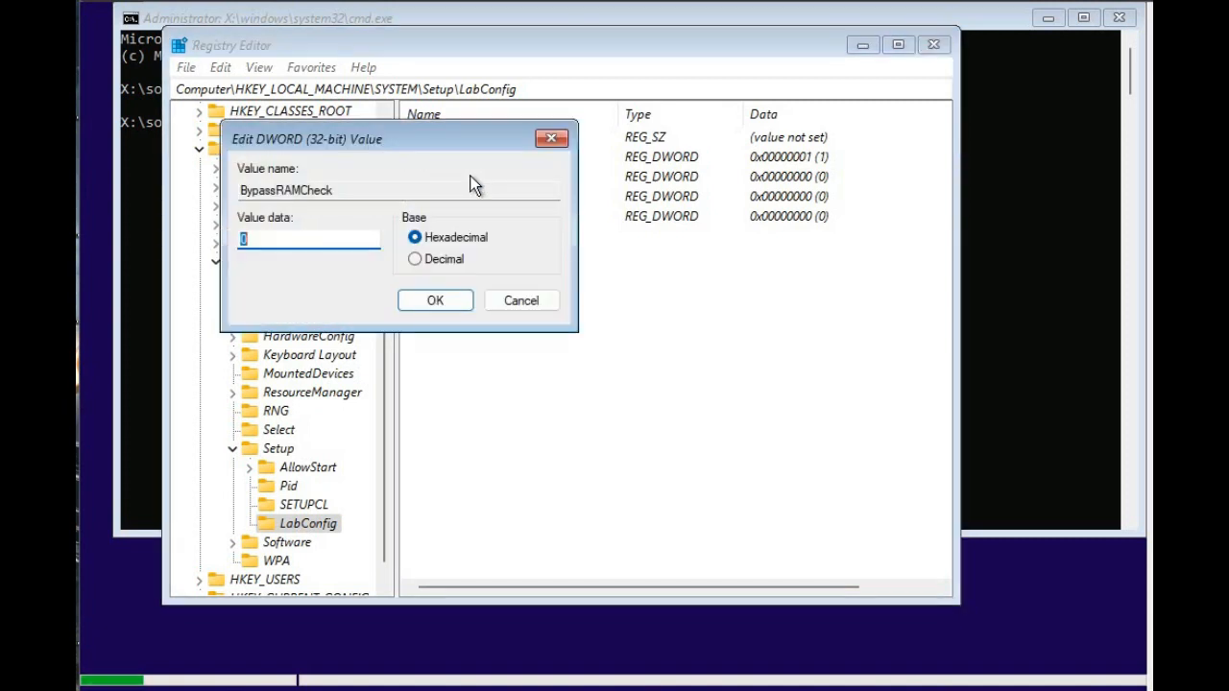
{"action": "type", "text": "1"}
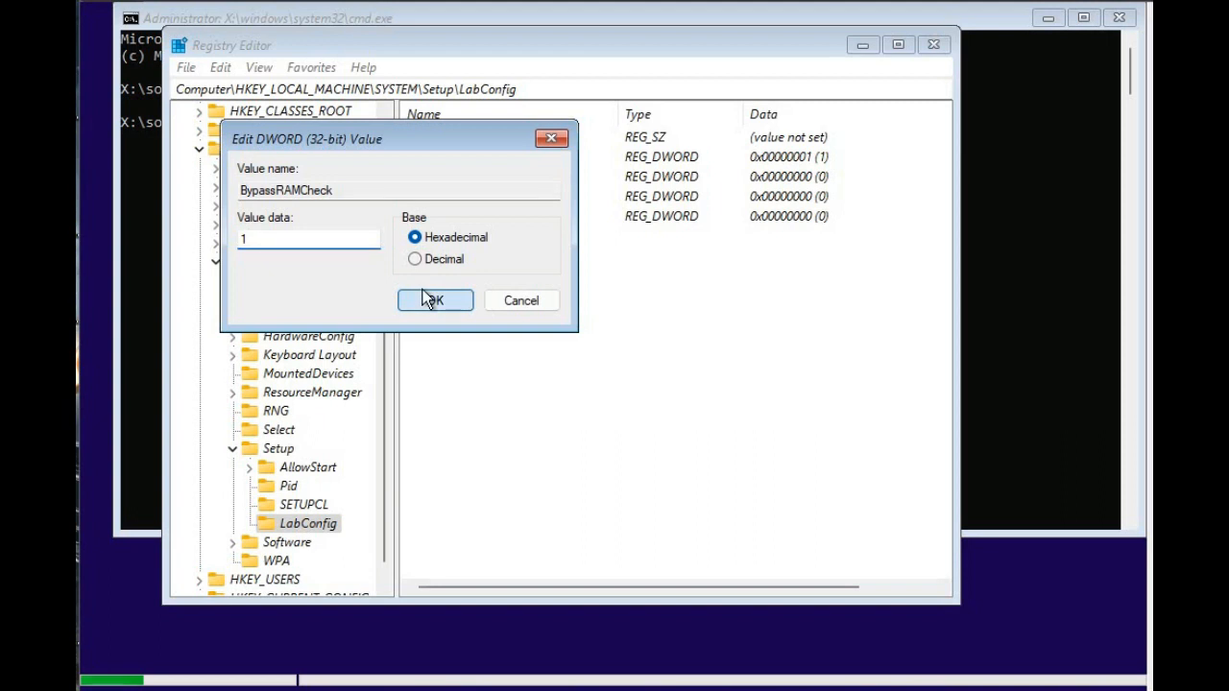
{"action": "left_click", "coordinate": [431, 299]}
Set the value data of BypassCPUCheck and BypassSecureBootCheck in the LabConfig key to 1.
{"action": "double_click", "coordinate": [465, 197]}
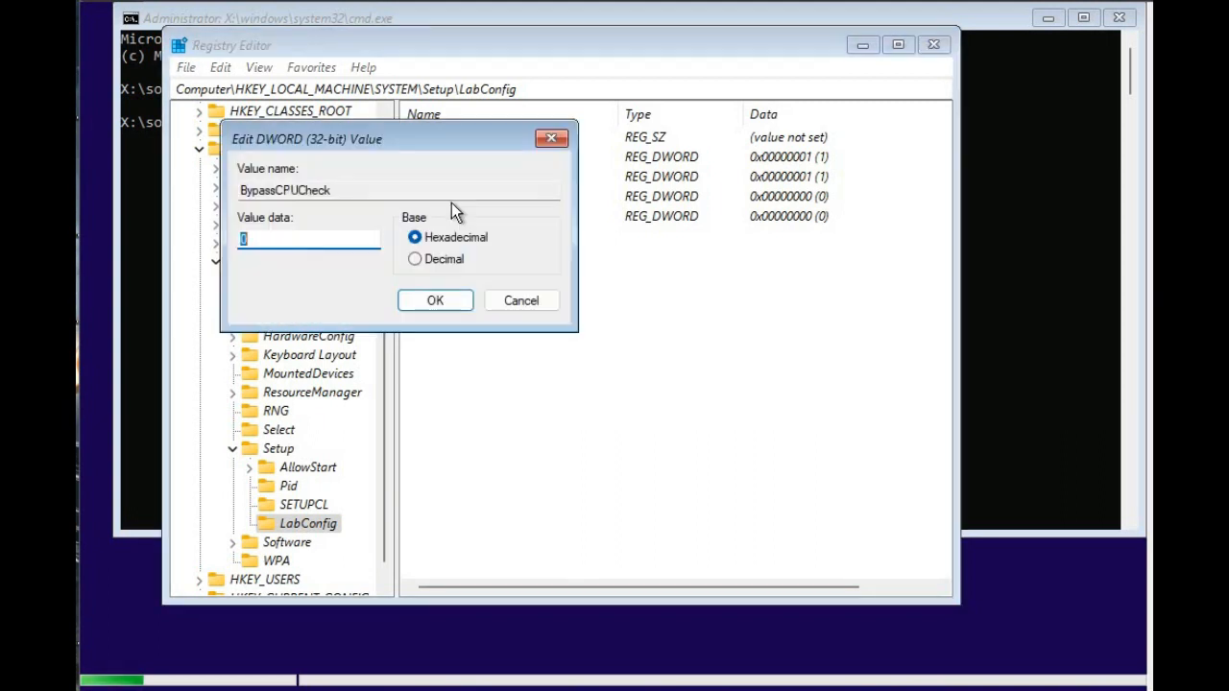
{"action": "left_click", "coordinate": [433, 299]}
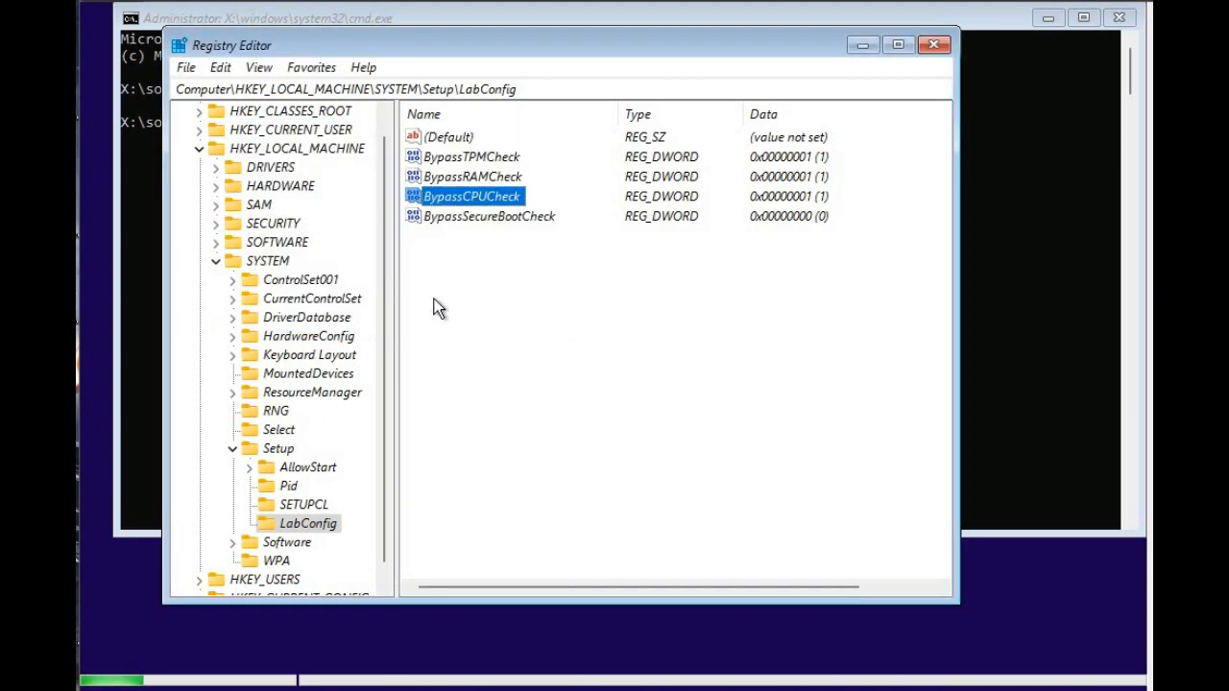
{"action": "double_click", "coordinate": [469, 217]}
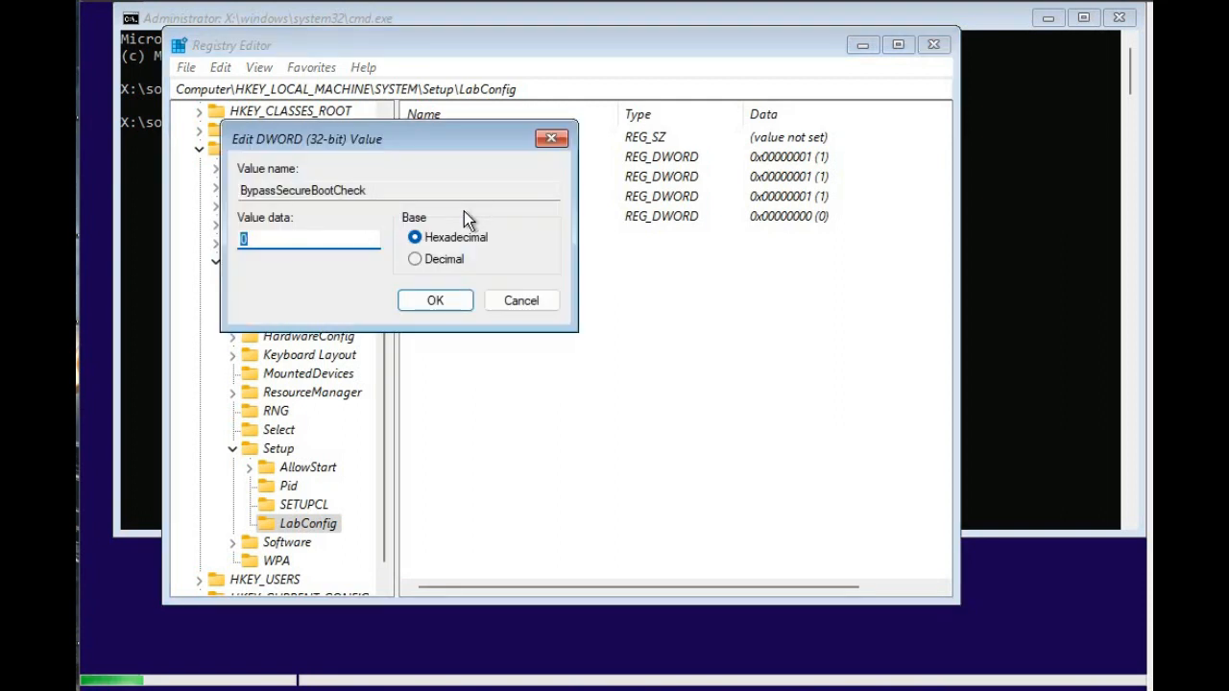
{"action": "type", "text": "1"}
{"action": "left_click", "coordinate": [432, 304]}
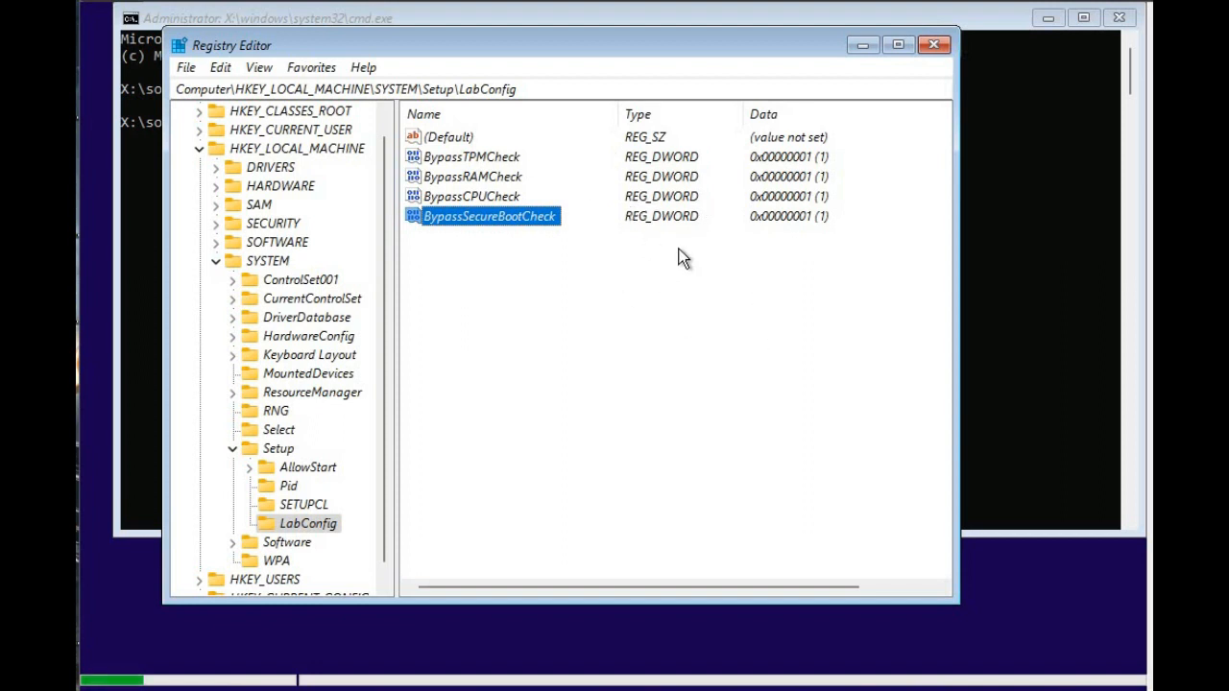
Close Registry Editor and exit the command prompt to return to Windows Setup.
{"action": "left_click", "coordinate": [931, 48]}
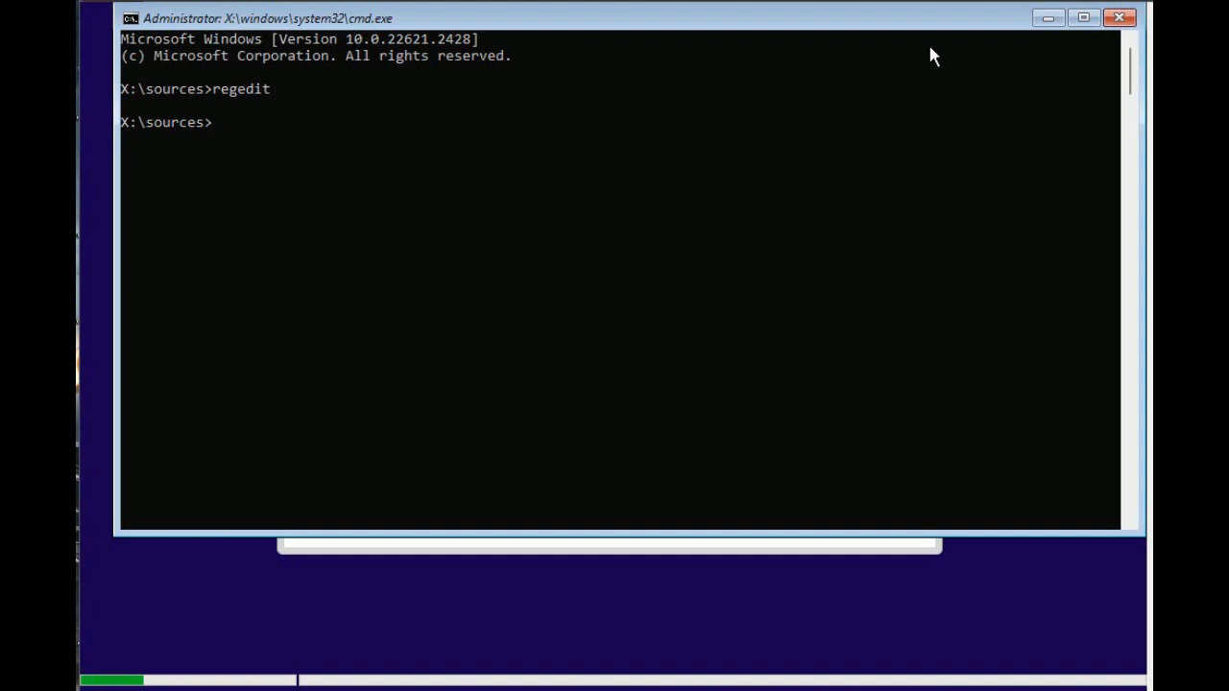
{"action": "type", "text": "exit"}
{"action": "key", "text": "Return"}
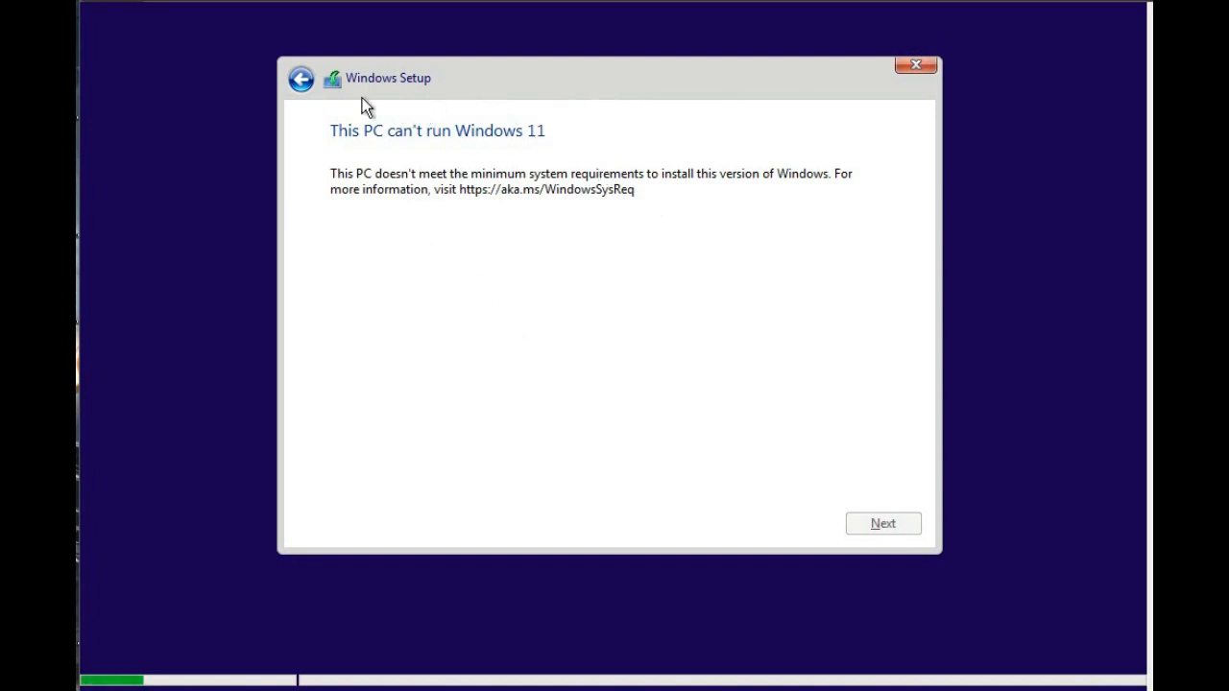
Go back and resume setup with the Windows 11 Pro edition, accepting the Microsoft Software License Terms.
{"action": "left_click", "coordinate": [309, 81]}
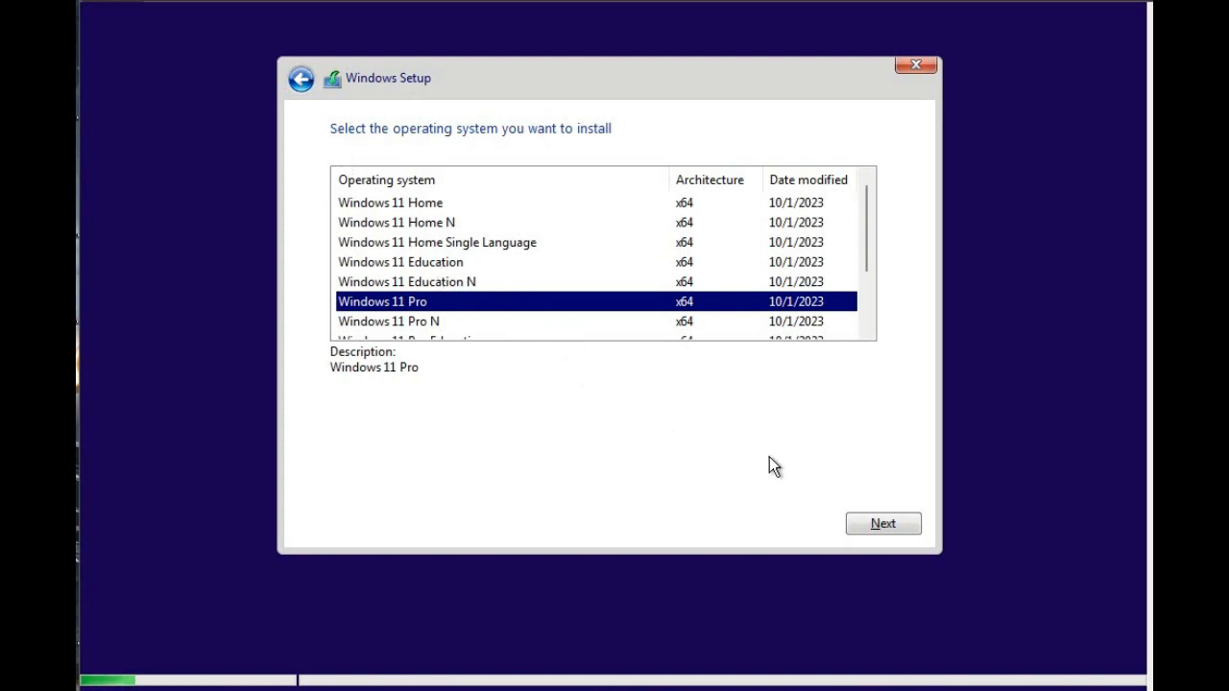
{"action": "left_click", "coordinate": [872, 524]}
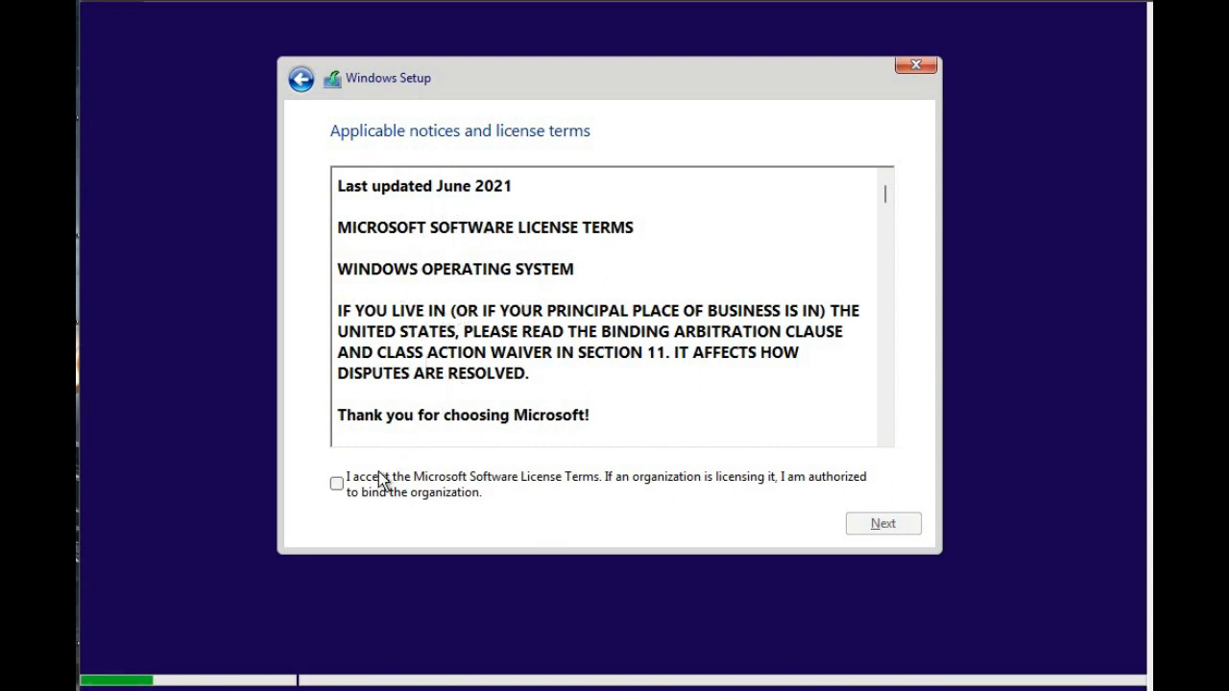
{"action": "left_click", "coordinate": [335, 485]}
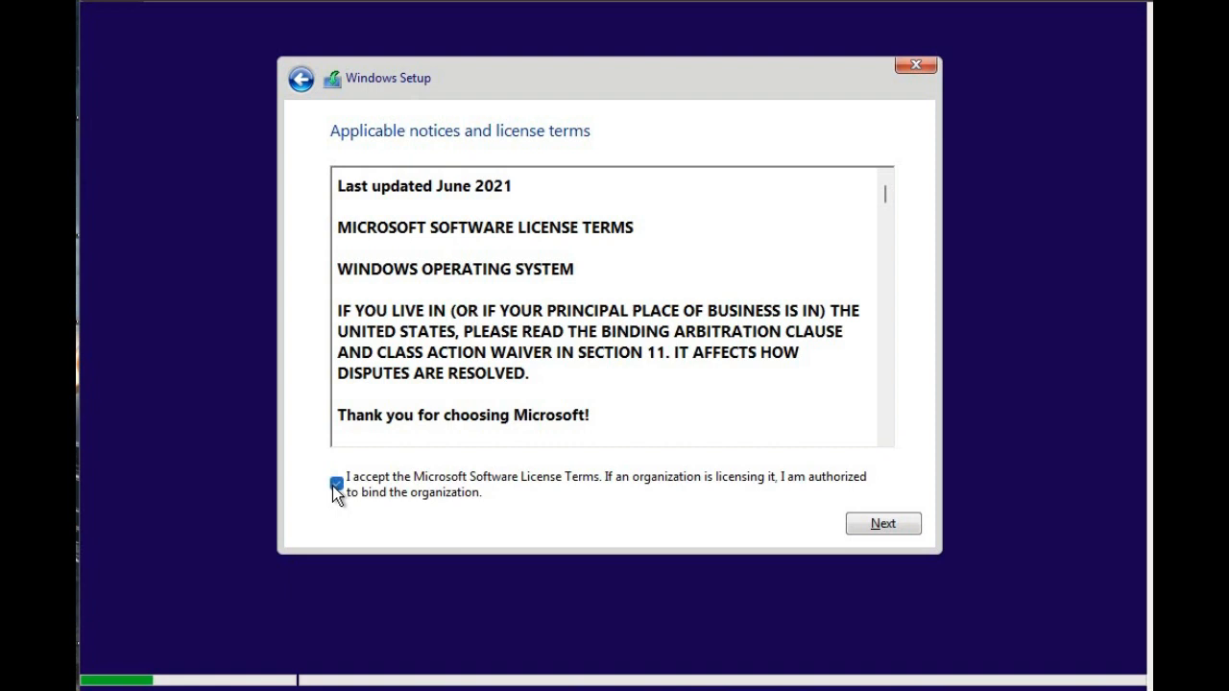
{"action": "left_click", "coordinate": [863, 524]}
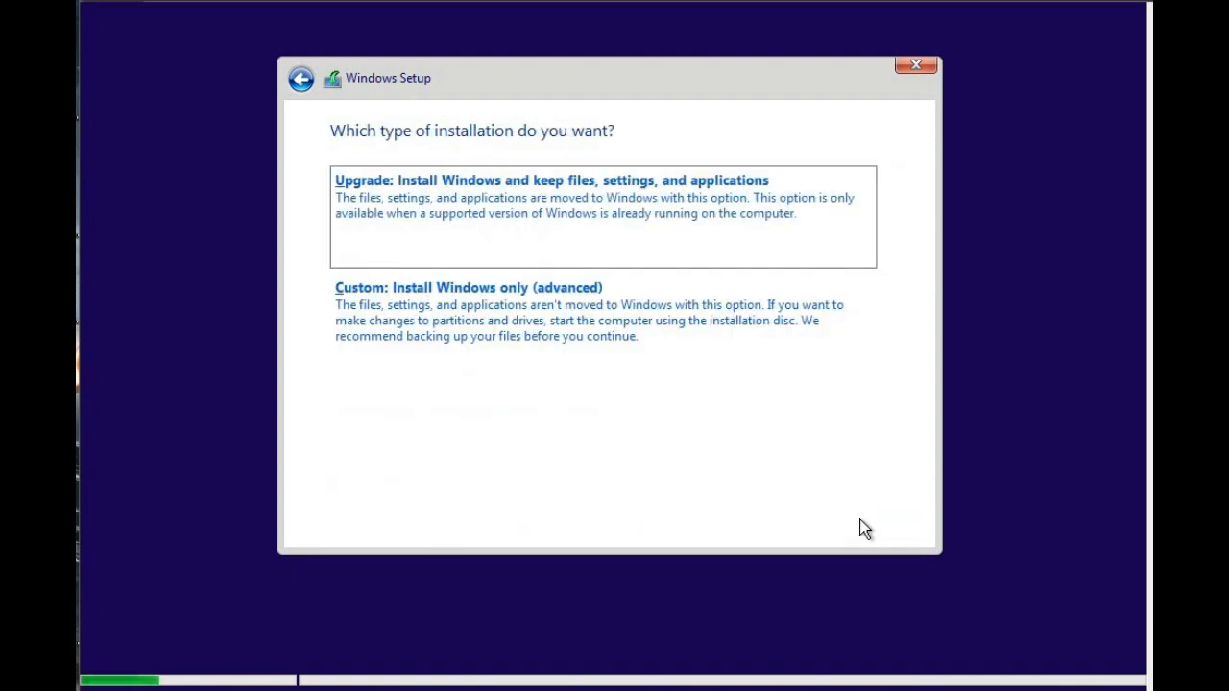
Choose the Custom: Install Windows only (advanced) installation and start it on Drive 0 Unallocated Space.
{"action": "left_click", "coordinate": [648, 337]}
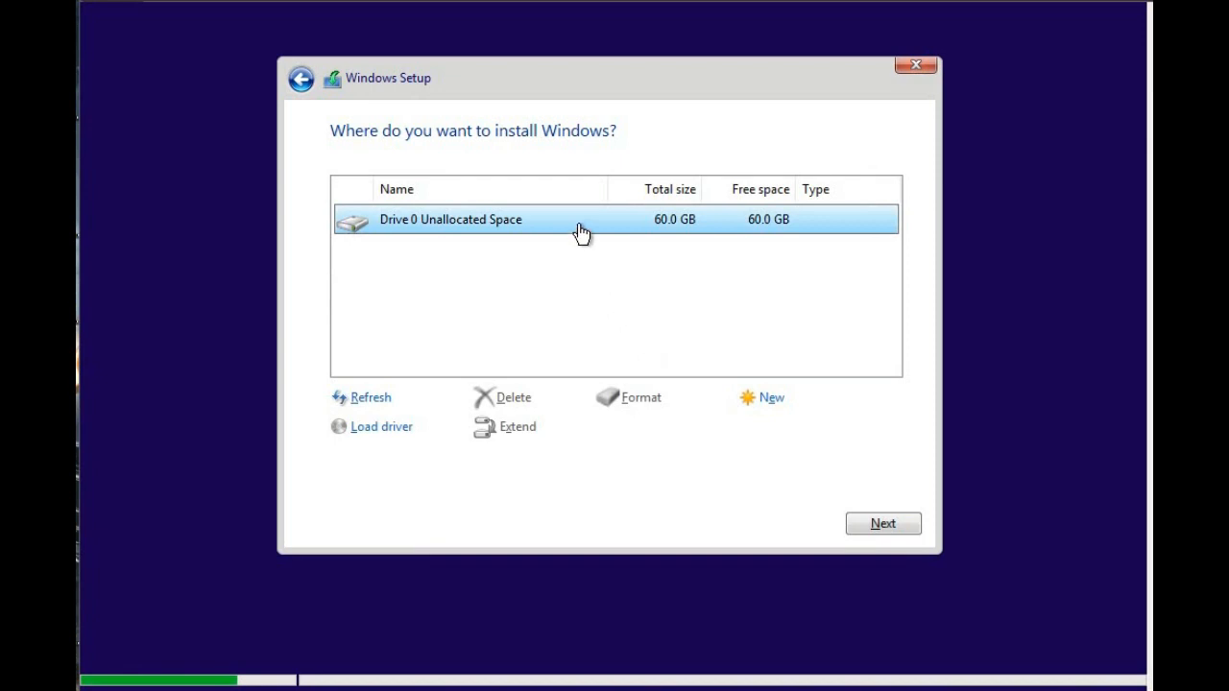
{"action": "left_click", "coordinate": [865, 519]}
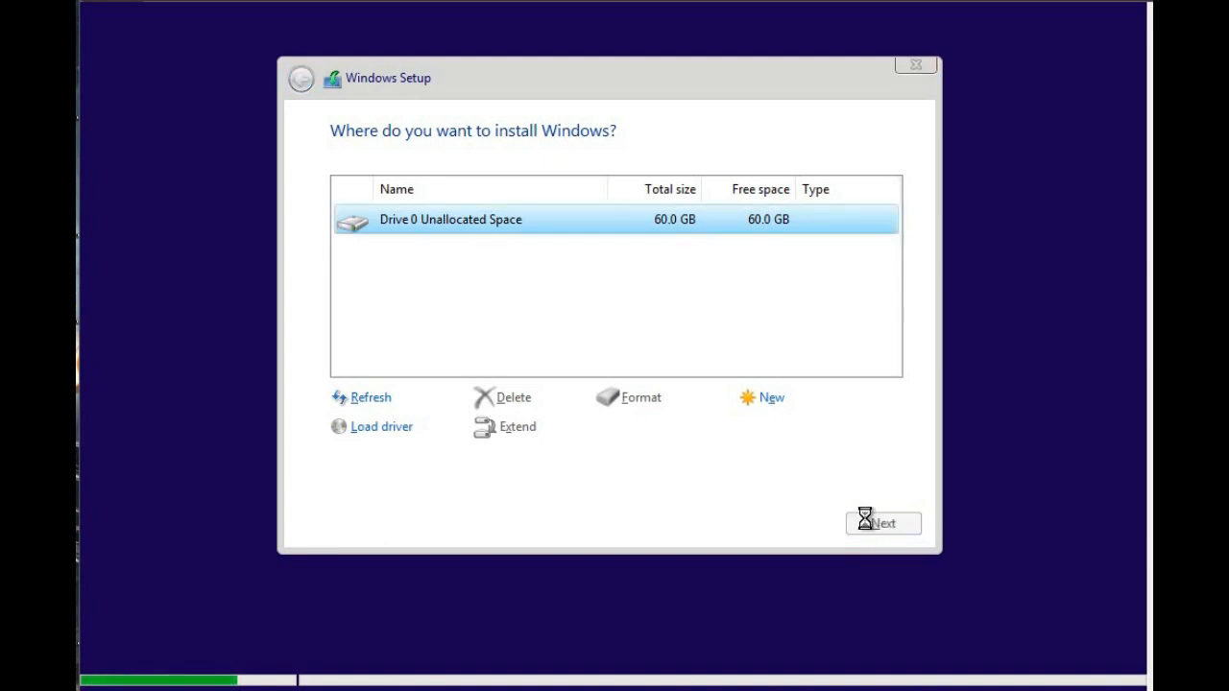